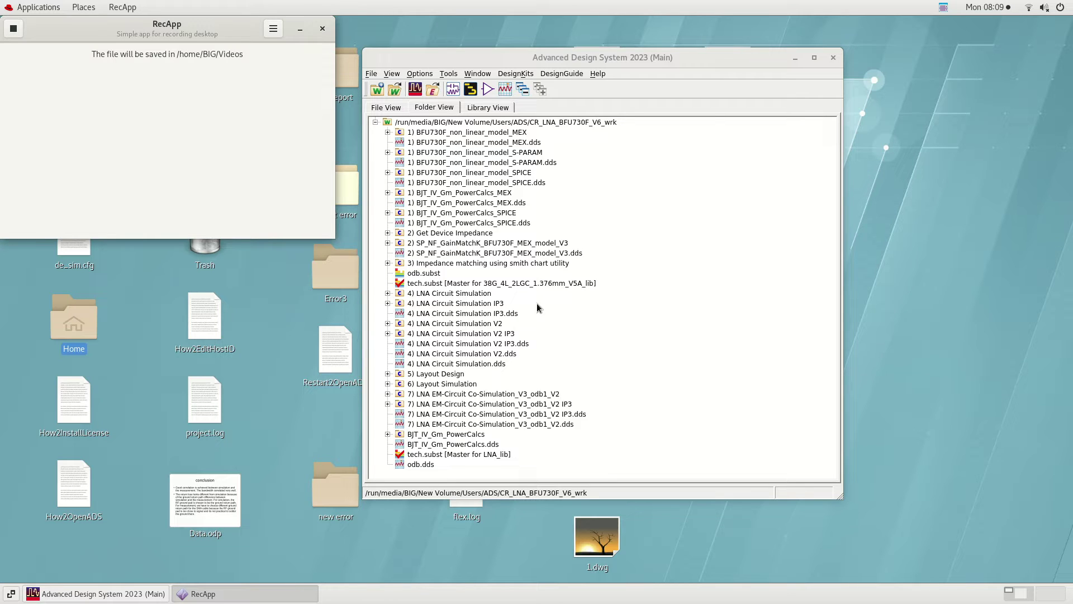
Expand the SP_NF_GainMatchK_BFU730F_MEX_model_V3 design cell in the workspace.
double_click(447, 242)
Open the cell's schematic and run the Amplifier DesignGuide's S-Params/Noise/Gain/Stability simulation.
double_click(411, 253)
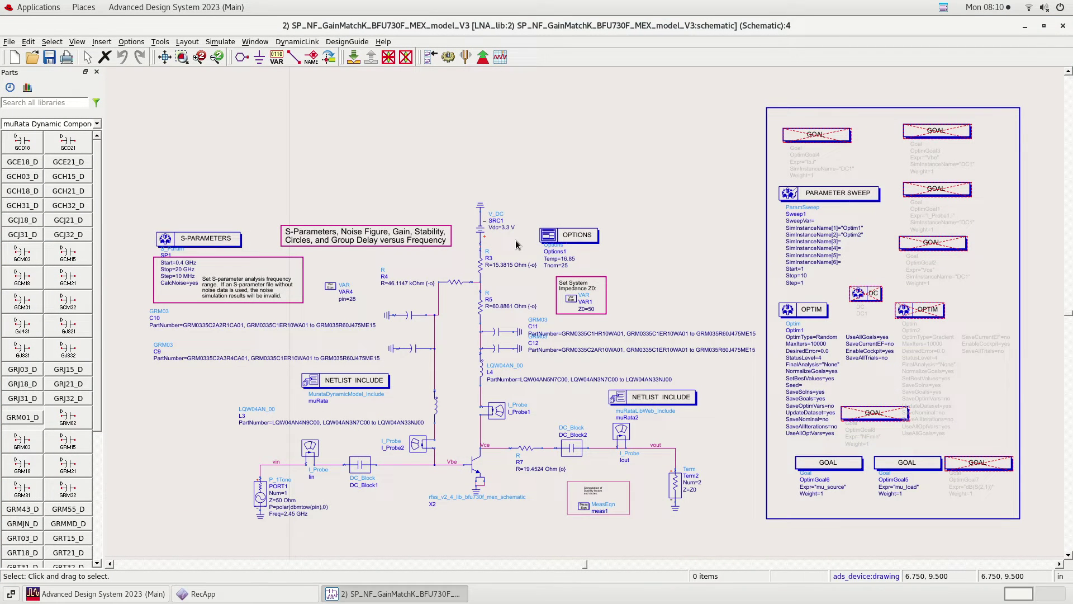
left_click(347, 42)
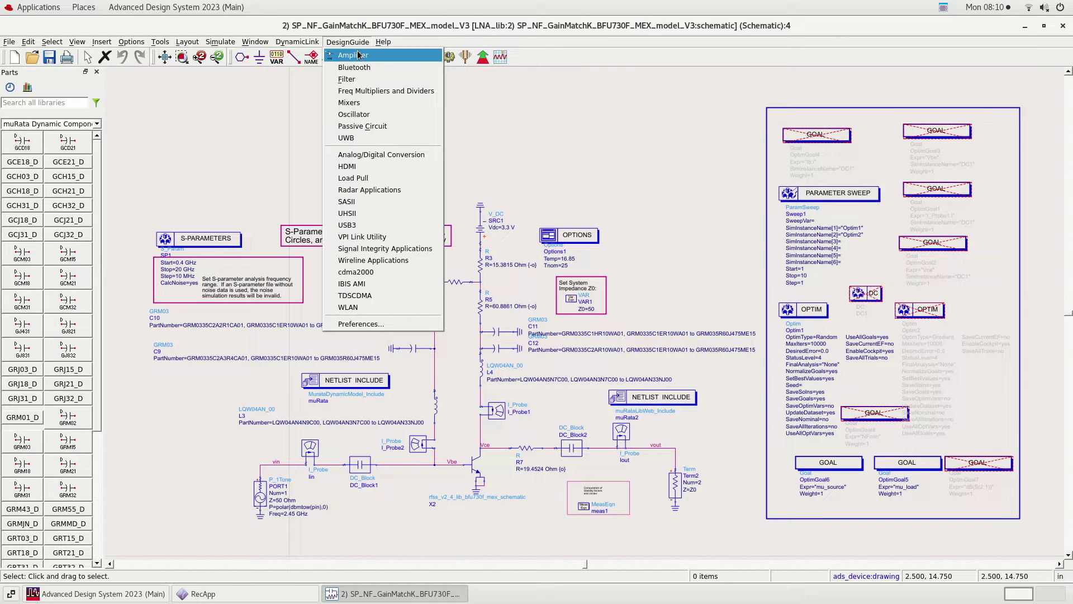
left_click(358, 54)
left_click(12, 71)
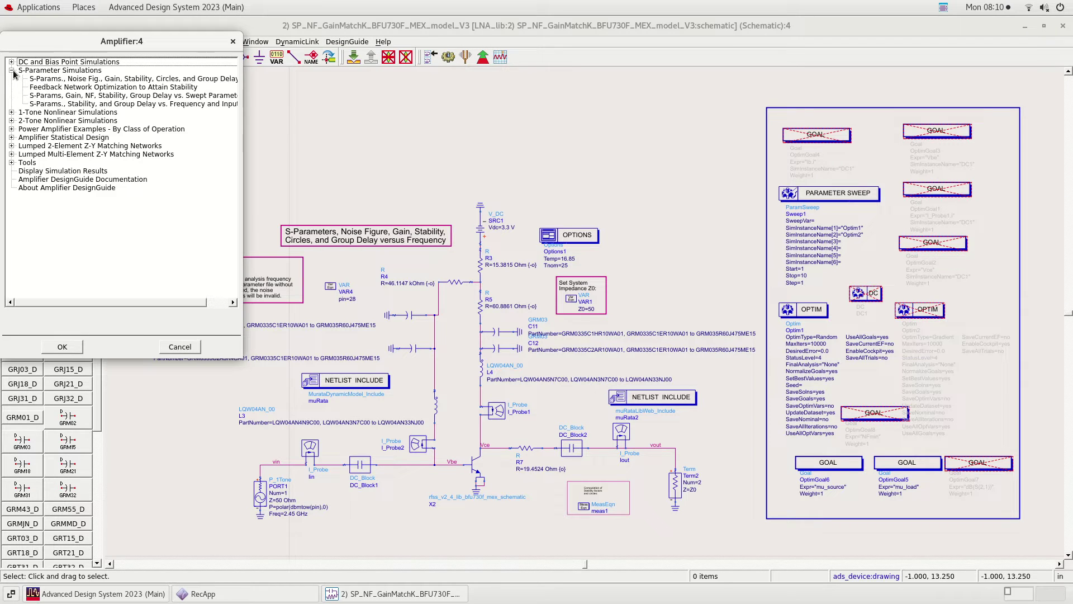
left_click(124, 80)
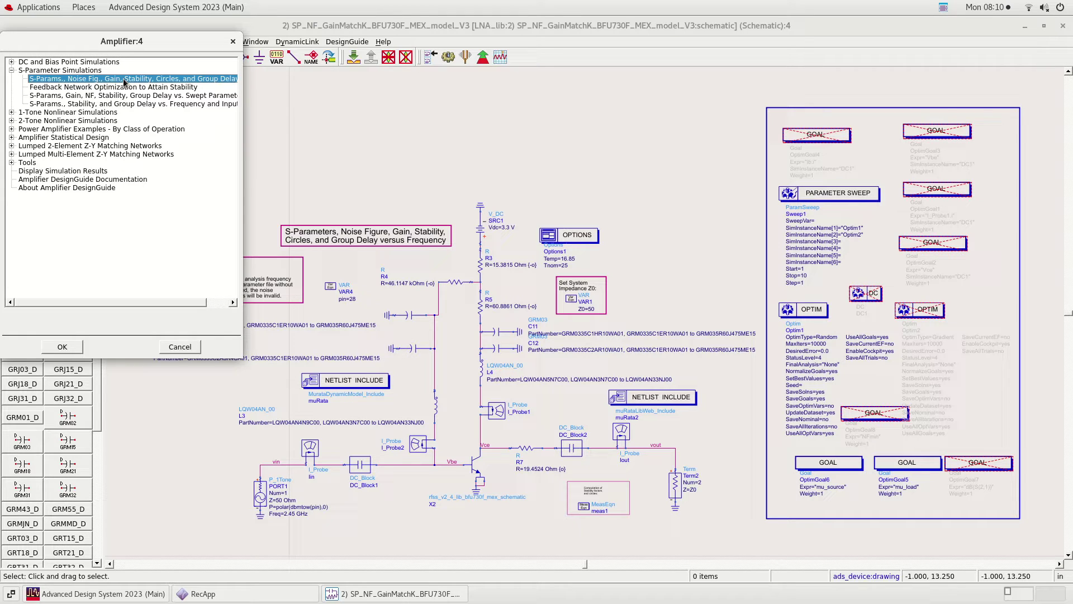
left_click_drag(243, 190, 297, 186)
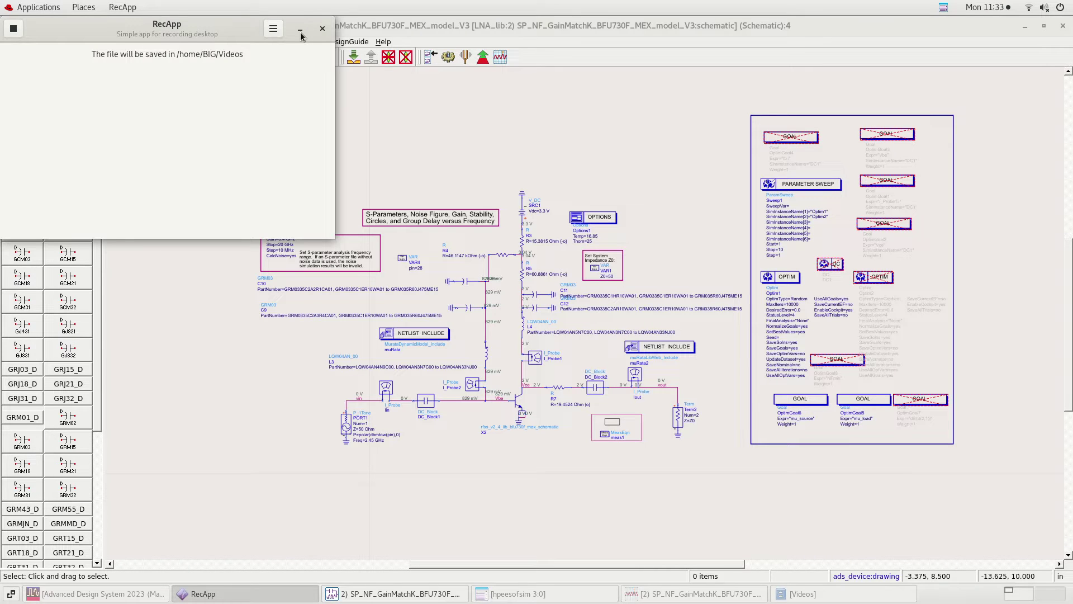
Hide the recorder and maximize the NF, Gain, Stab. Fact., Matching results display.
left_click(301, 35)
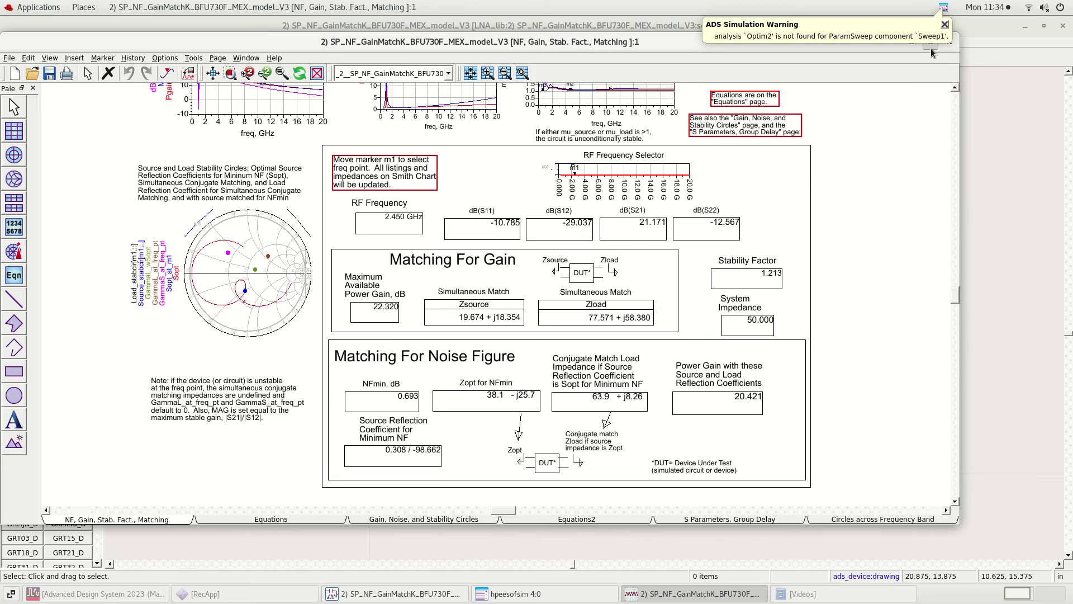
left_click(930, 47)
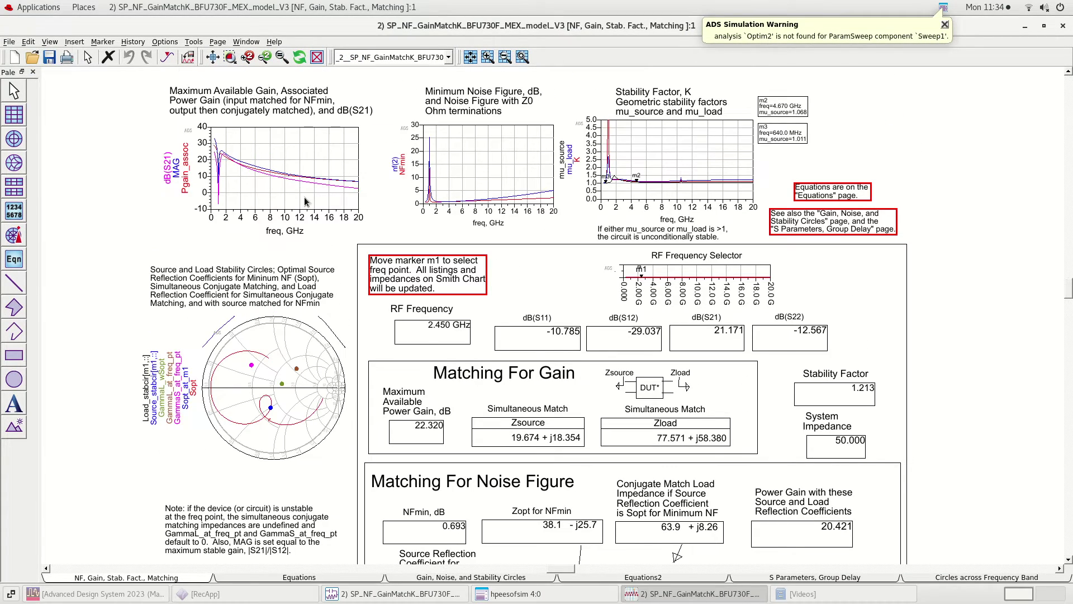
Zoom around the gain, noise figure, stability plots and matching tables to review values like 22.320 dB MAG.
scroll(318, 201, "up", 2)
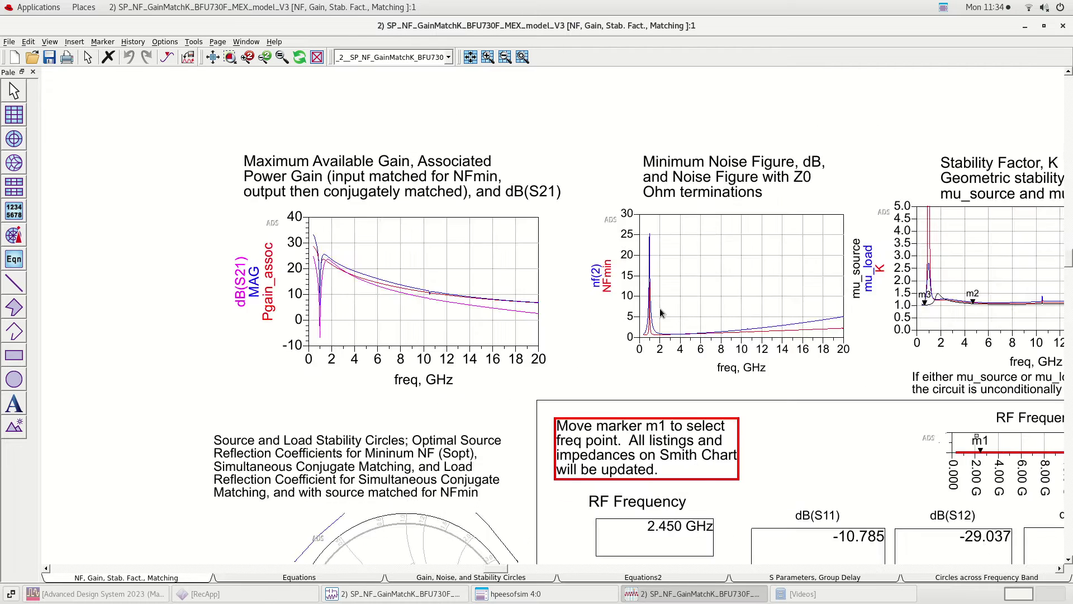
scroll(660, 313, "up", 2)
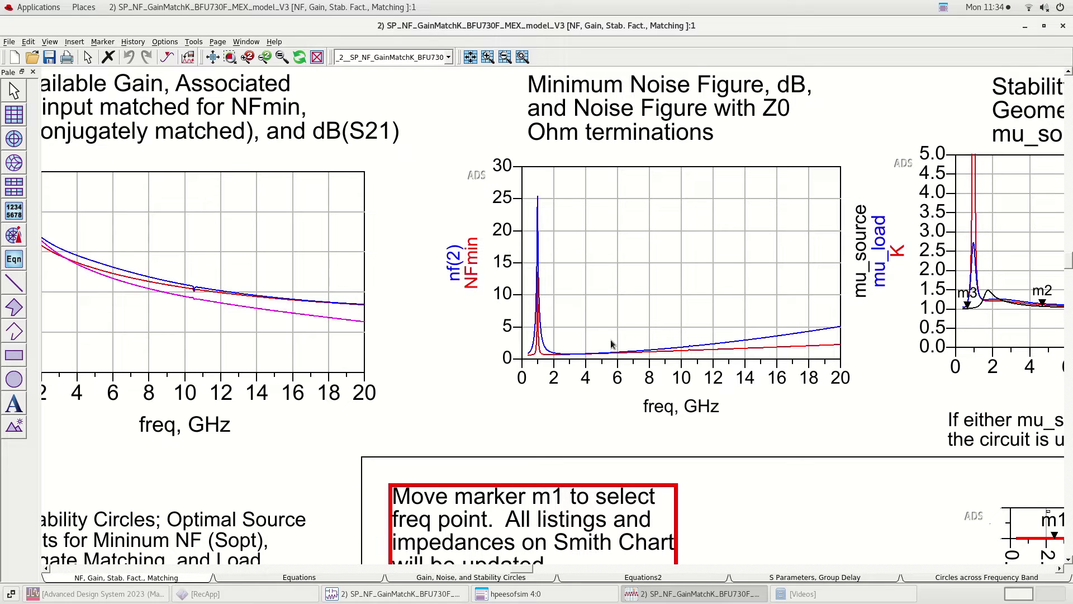
scroll(562, 318, "down", 1)
scroll(562, 318, "down", 1)
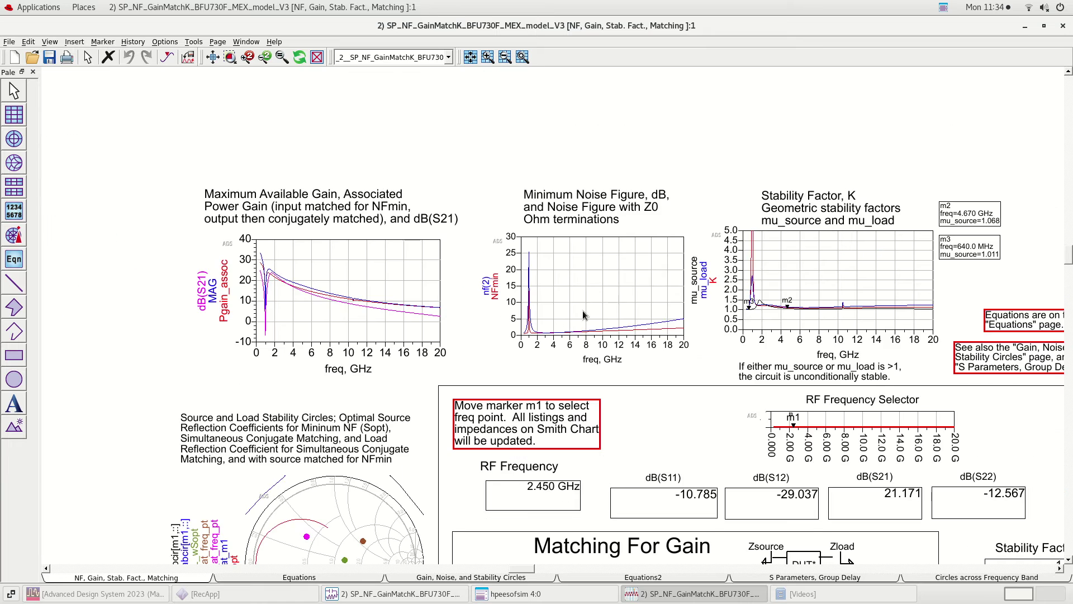
scroll(881, 304, "up", 3)
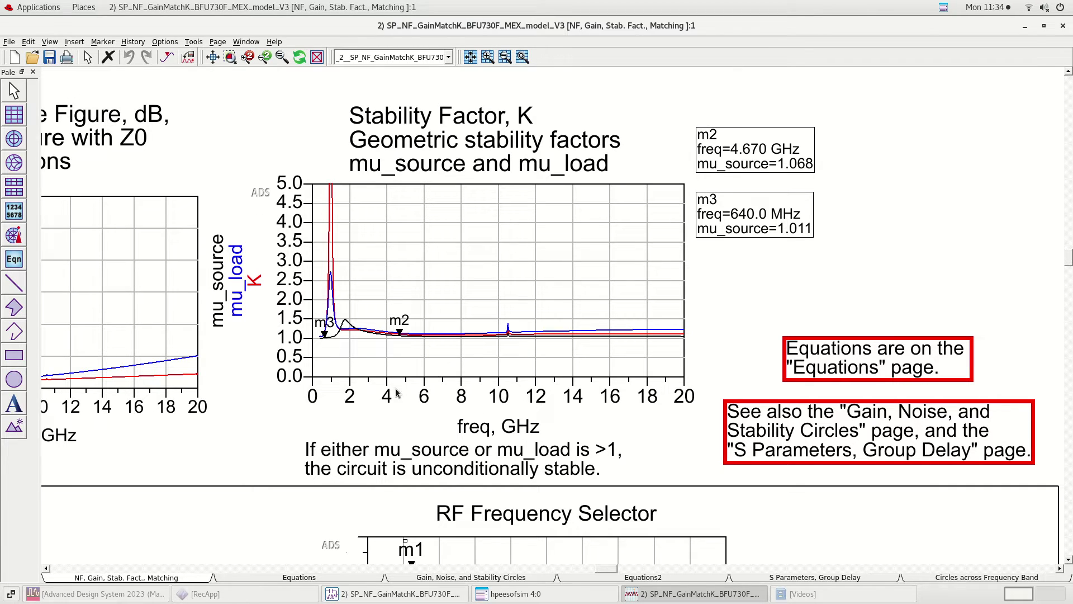
scroll(557, 321, "down", 1)
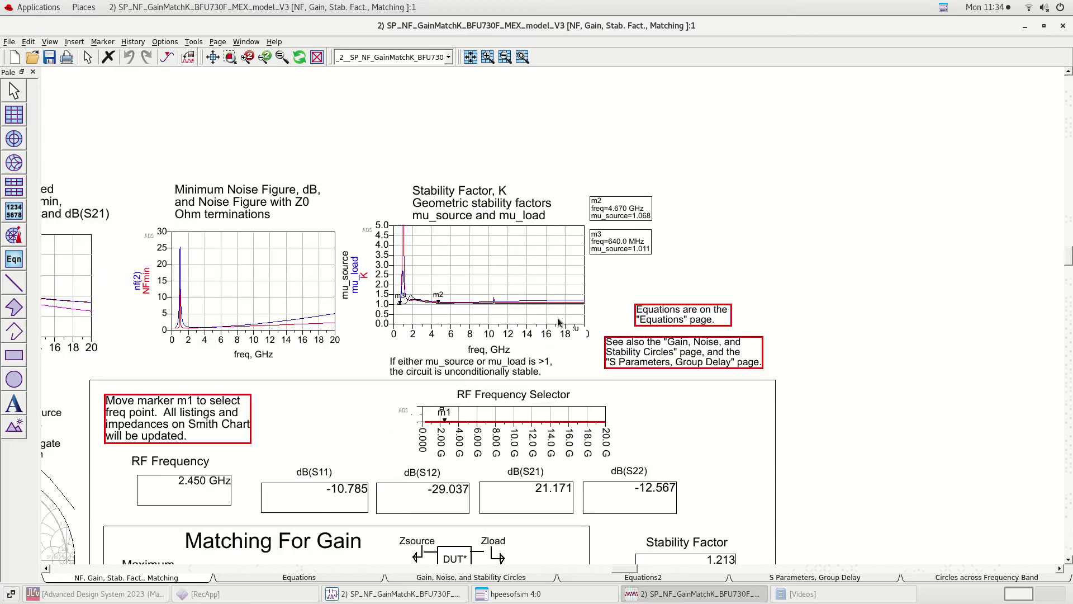
scroll(558, 320, "down", 2)
scroll(555, 319, "up", 3)
scroll(552, 320, "down", 1)
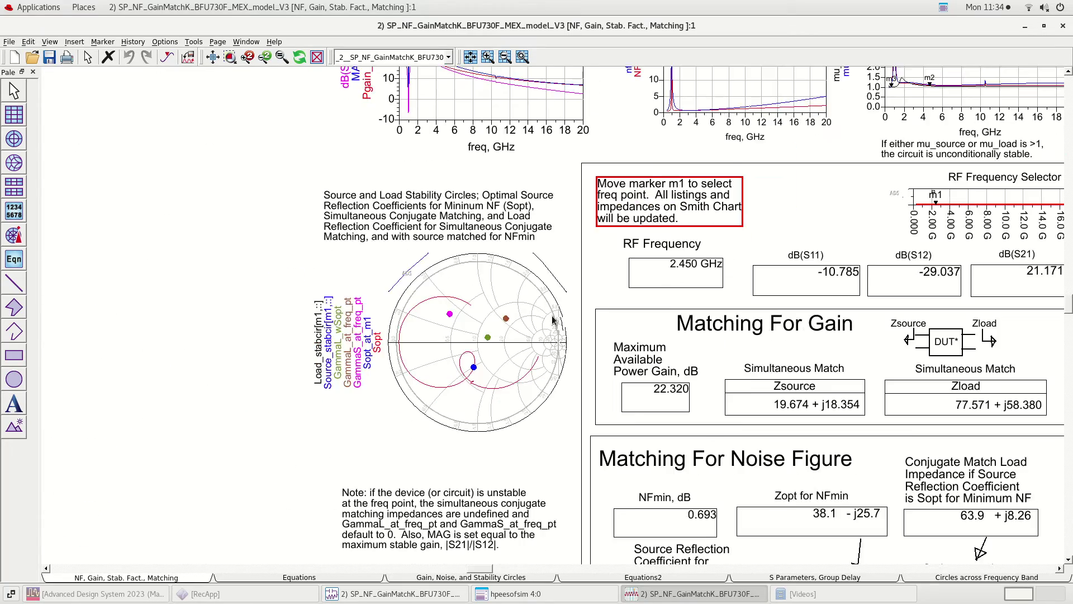
scroll(552, 319, "down", 4)
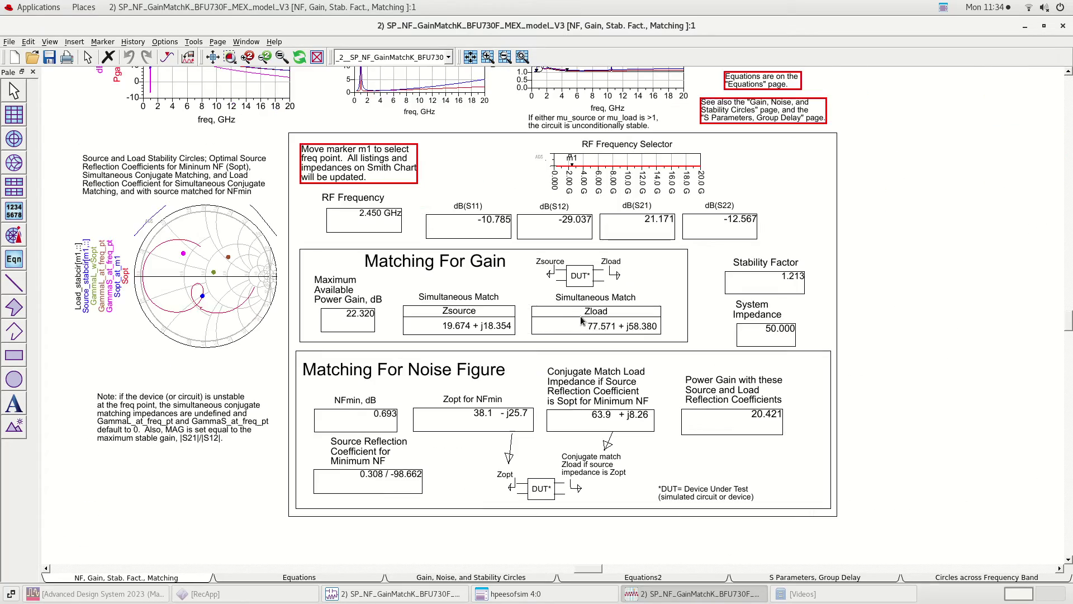
scroll(571, 311, "up", 1)
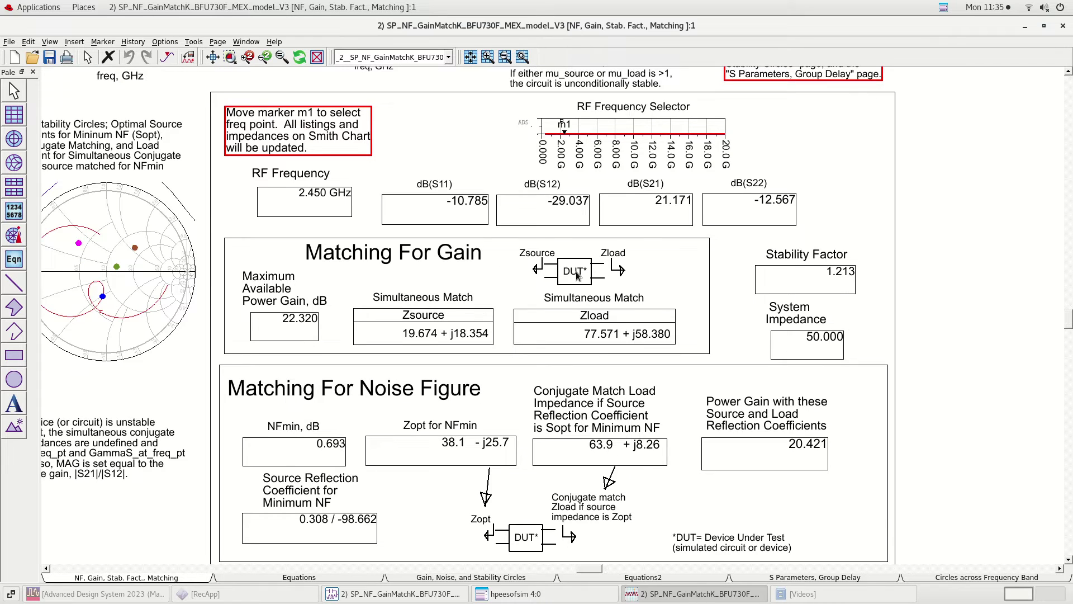
mouse_move(569, 137)
scroll(536, 394, "down", 1)
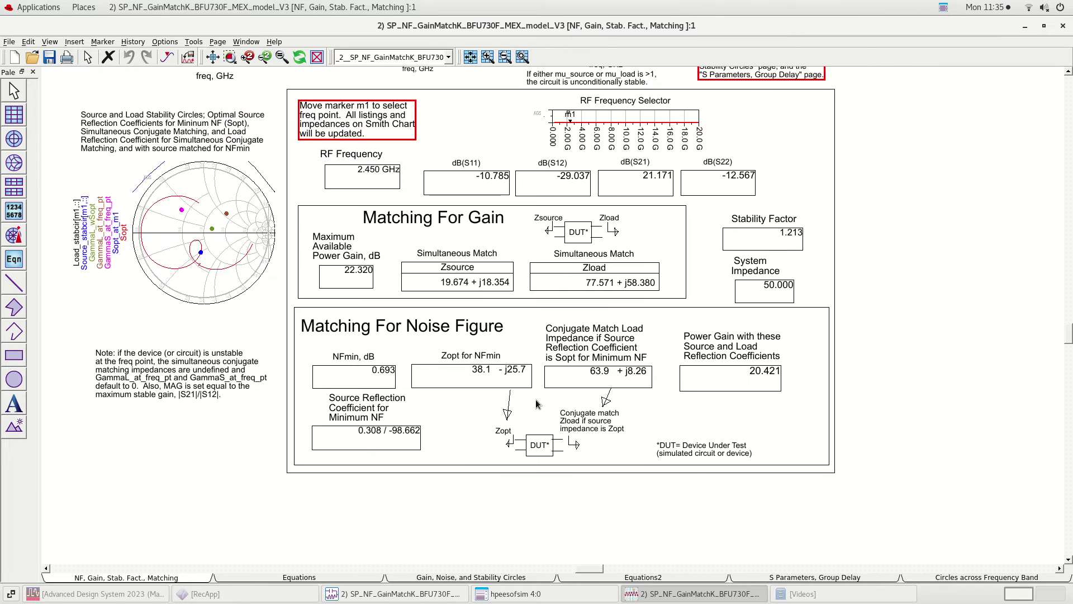
scroll(554, 364, "up", 1)
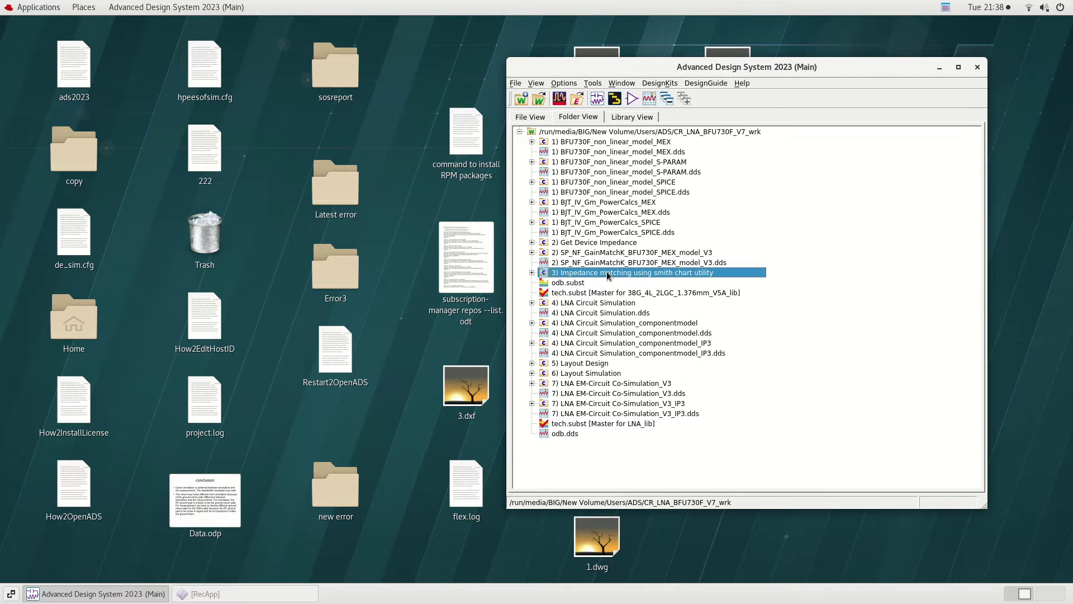
Open the 3) Impedance matching using smith chart utility schematic and launch the Smith Chart Utility.
left_click(532, 272)
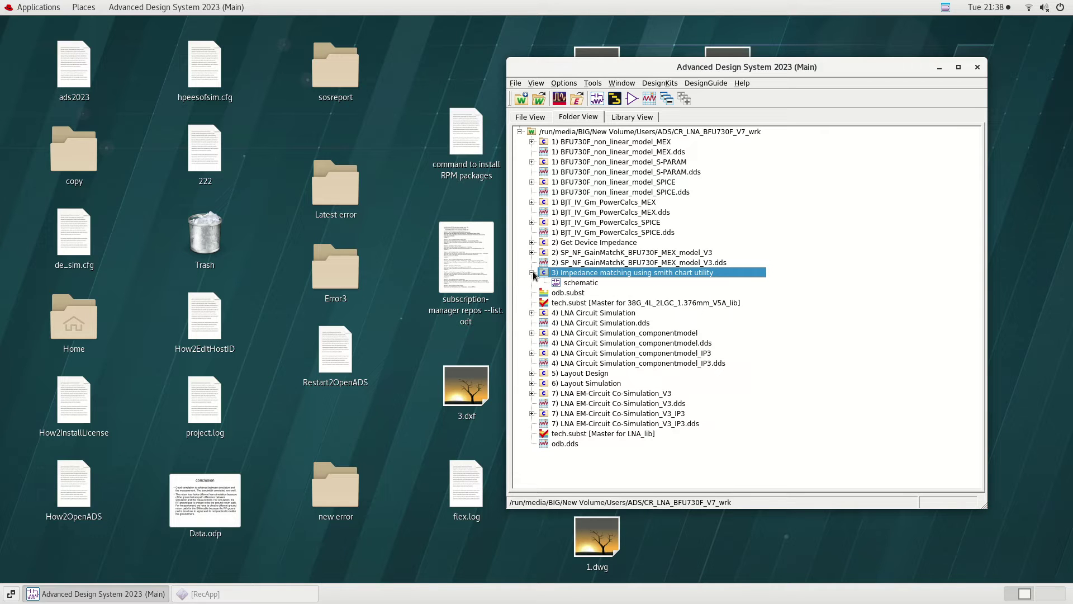
double_click(576, 283)
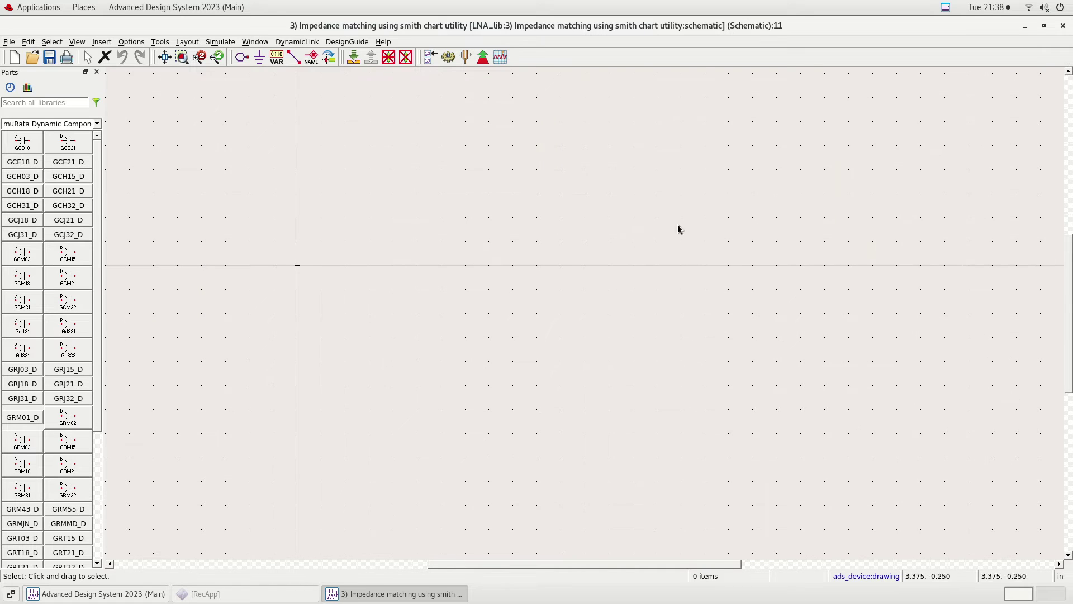
left_click(161, 41)
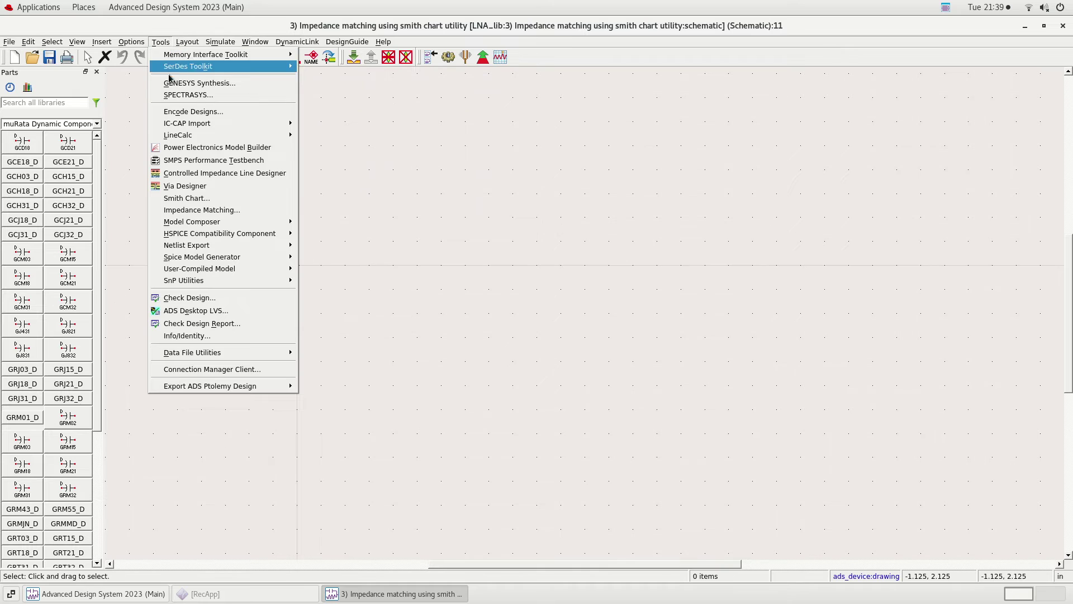
left_click(189, 199)
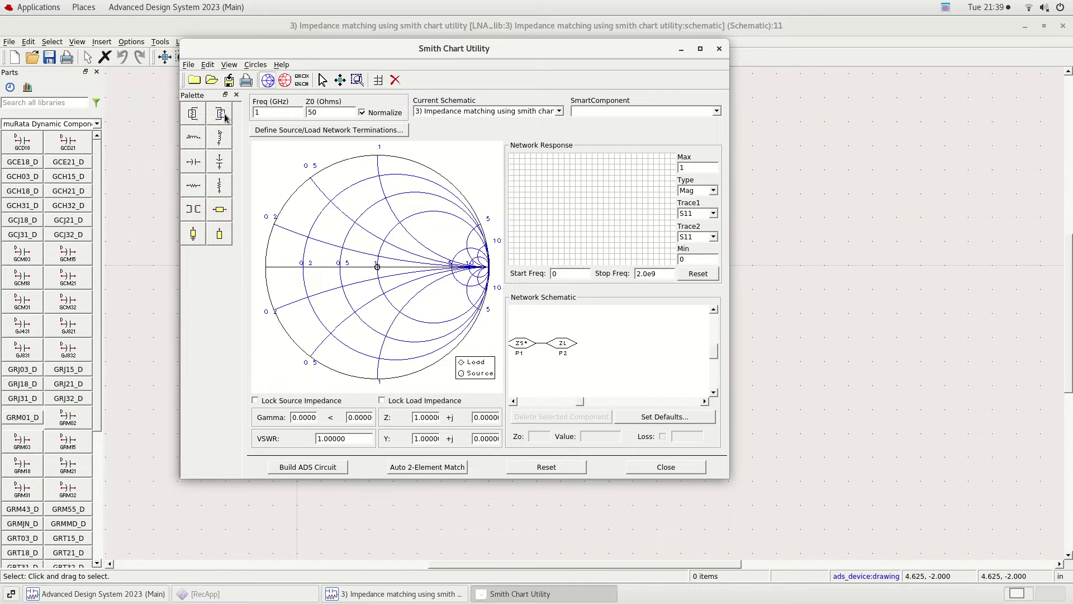
Load LNA input matching.scu and delete all its existing matching components.
left_click(212, 80)
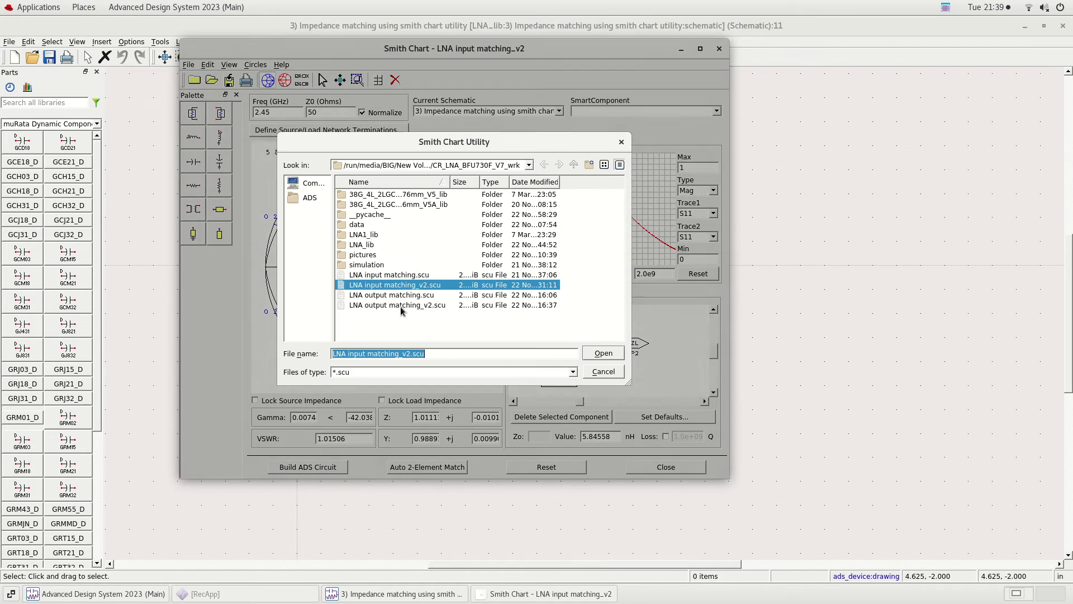
left_click(389, 274)
left_click(600, 353)
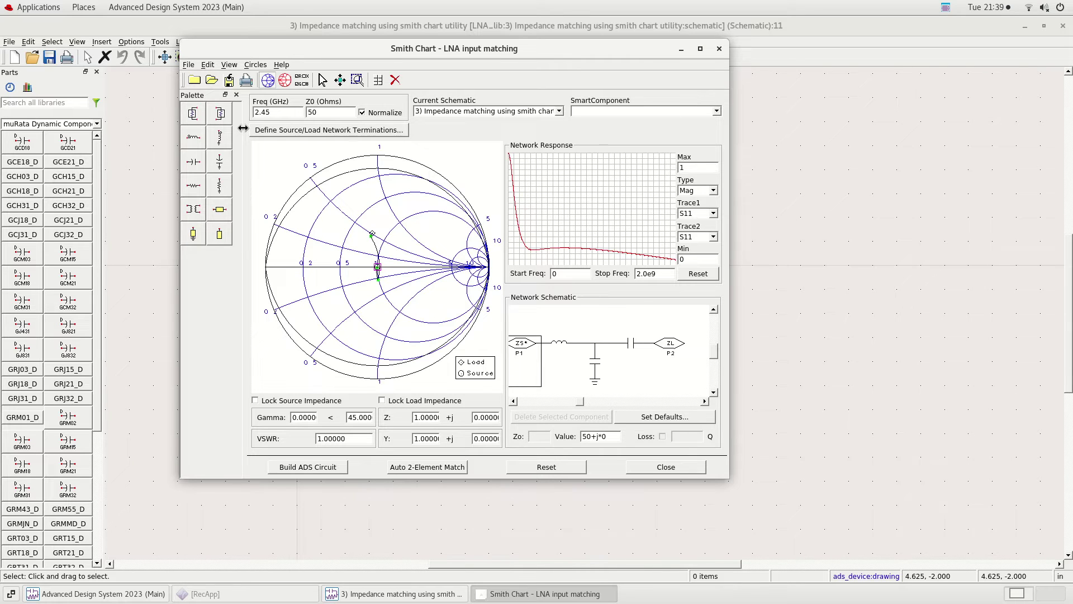
left_click(640, 363)
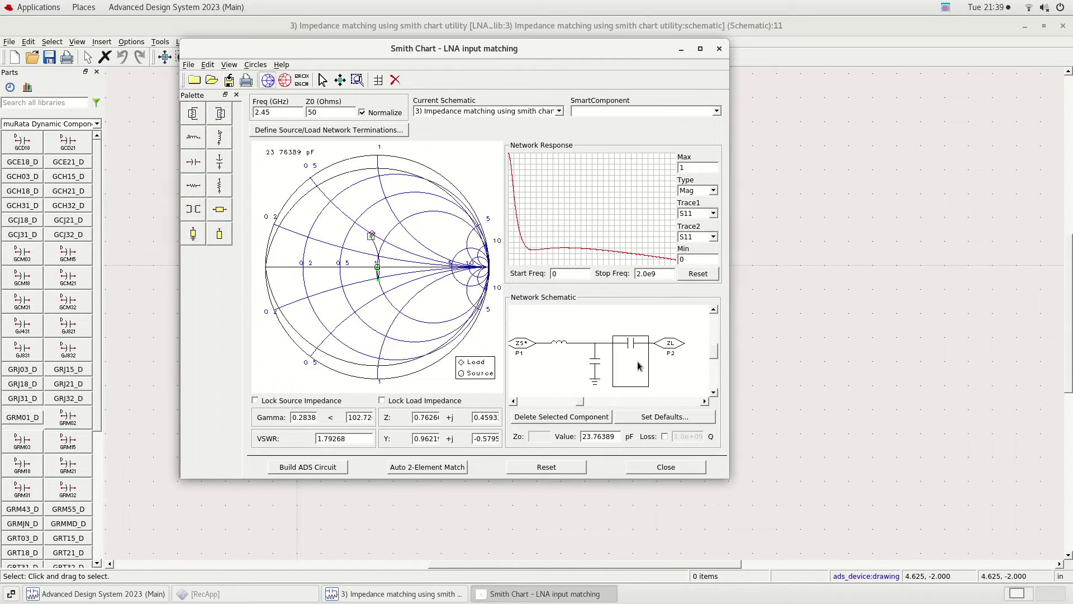
left_click(596, 418)
left_click(597, 418)
left_click(596, 417)
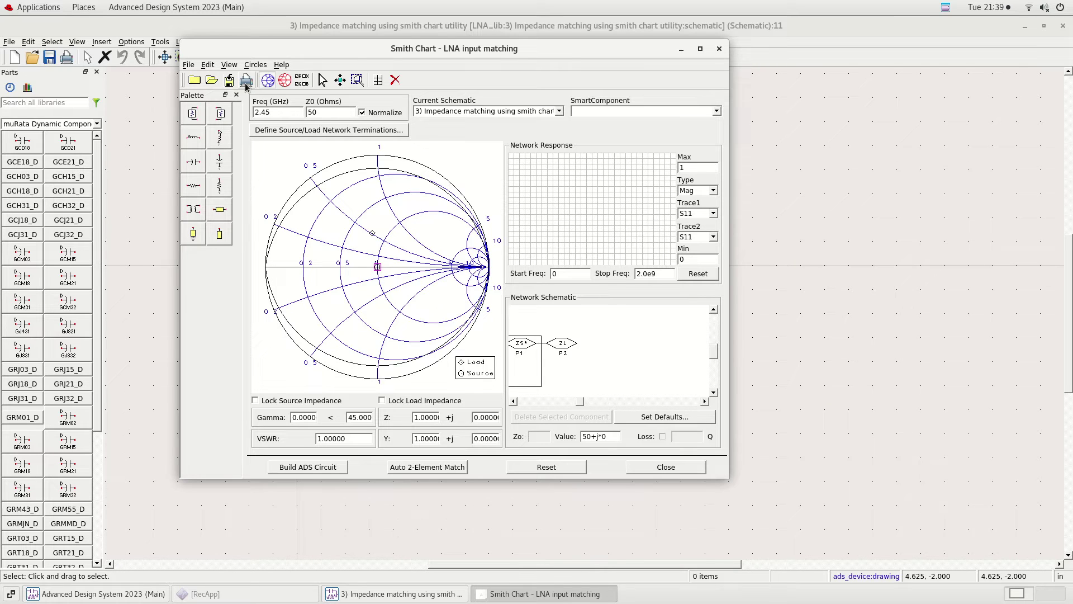
Lock both the source and load impedances.
left_click(256, 400)
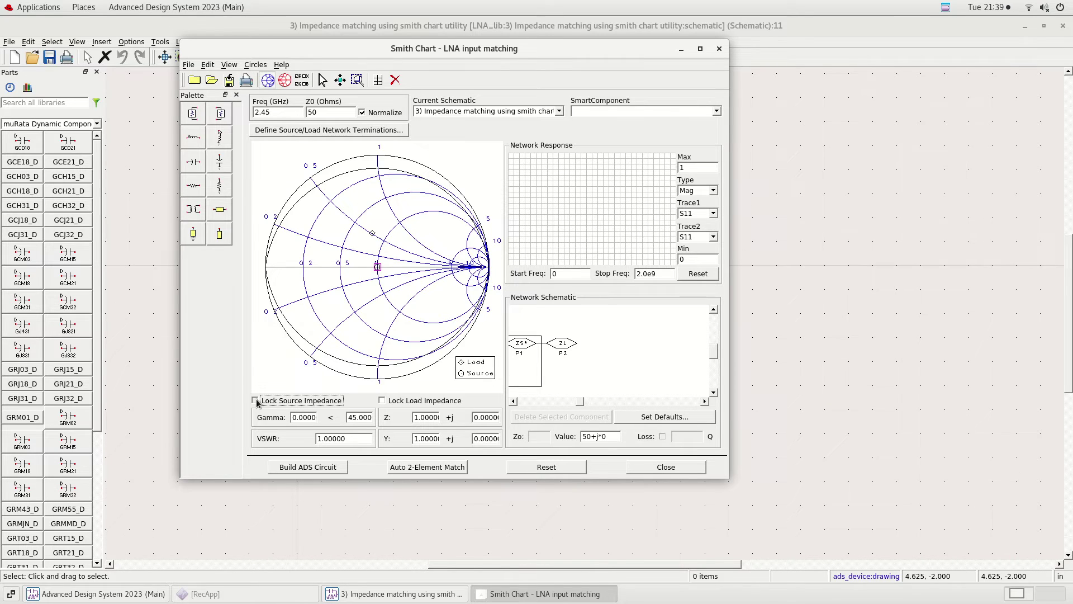
left_click(563, 360)
left_click(382, 400)
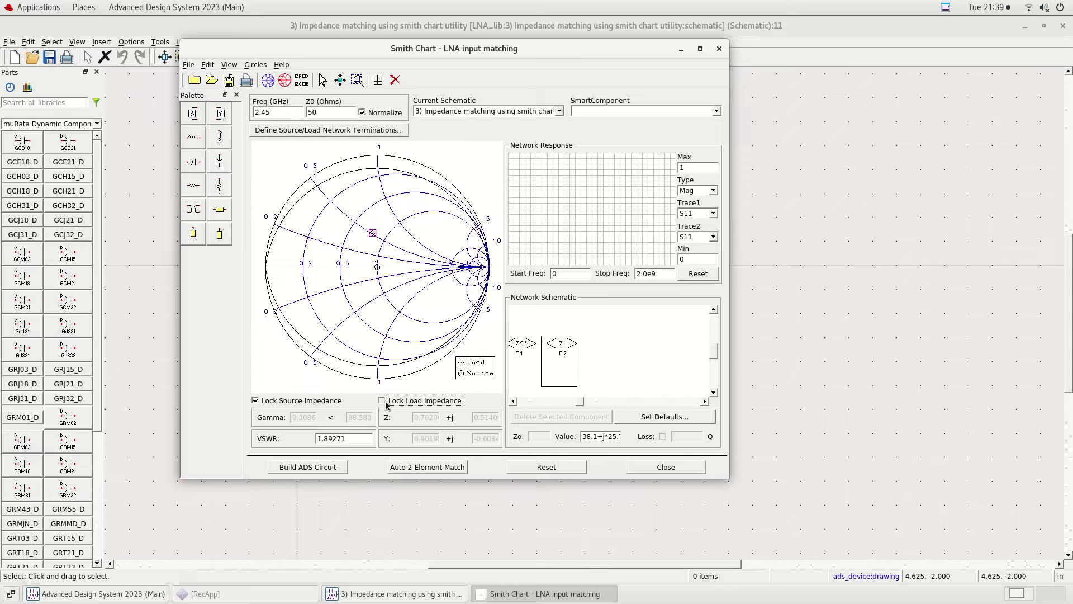
Draw a constant-Q circle of 8 on the Smith chart.
left_click(273, 84)
left_click(262, 106)
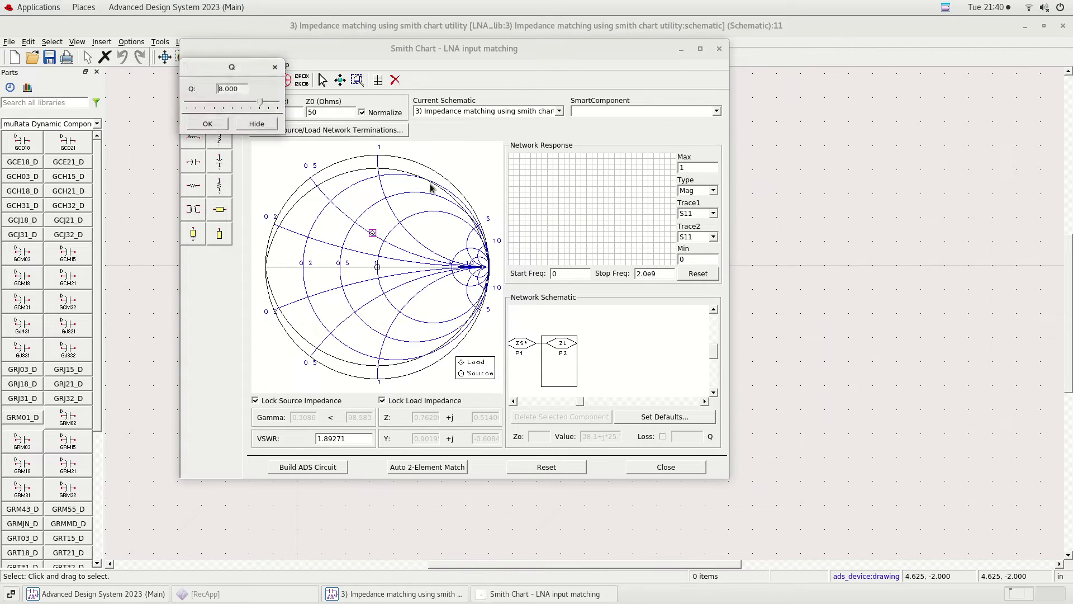
left_click(207, 127)
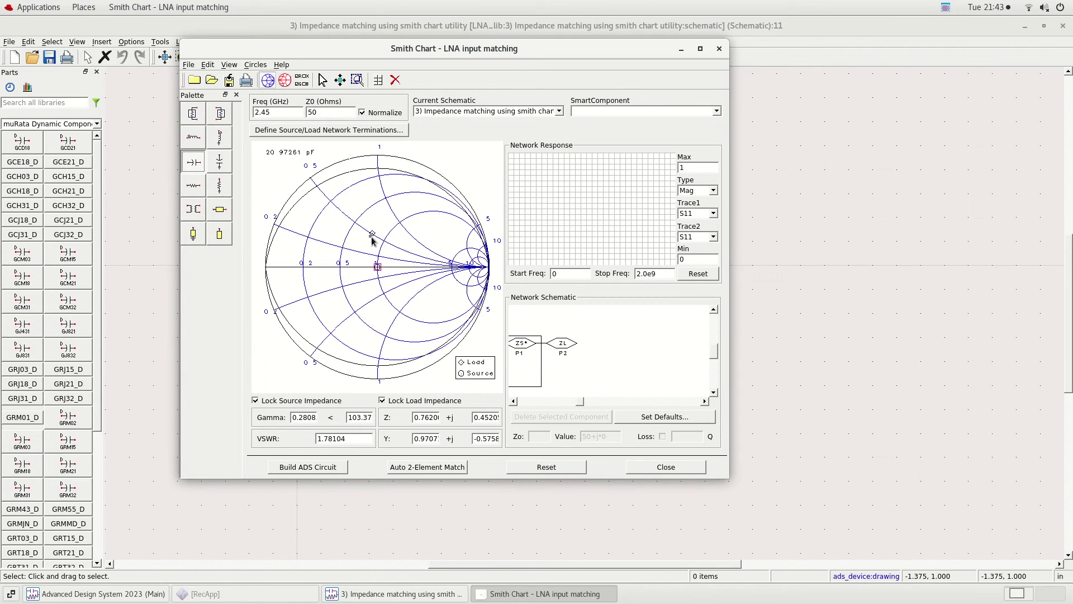
Match the input with a series capacitor, shunt capacitor and series inductor, reaching VSWR 1.79268.
left_click(372, 236)
left_click(220, 162)
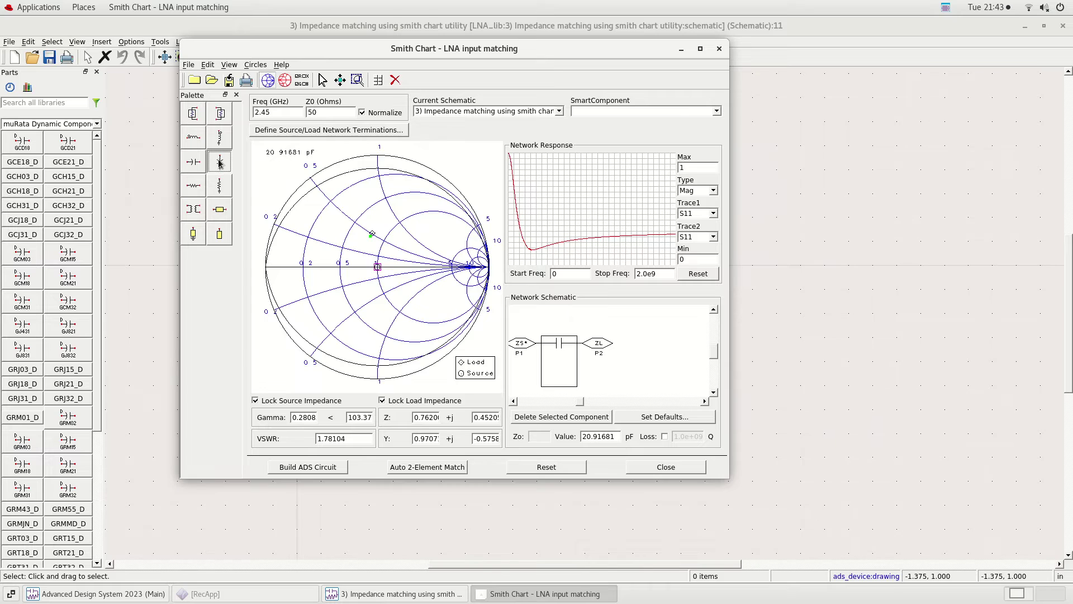
left_click(414, 288)
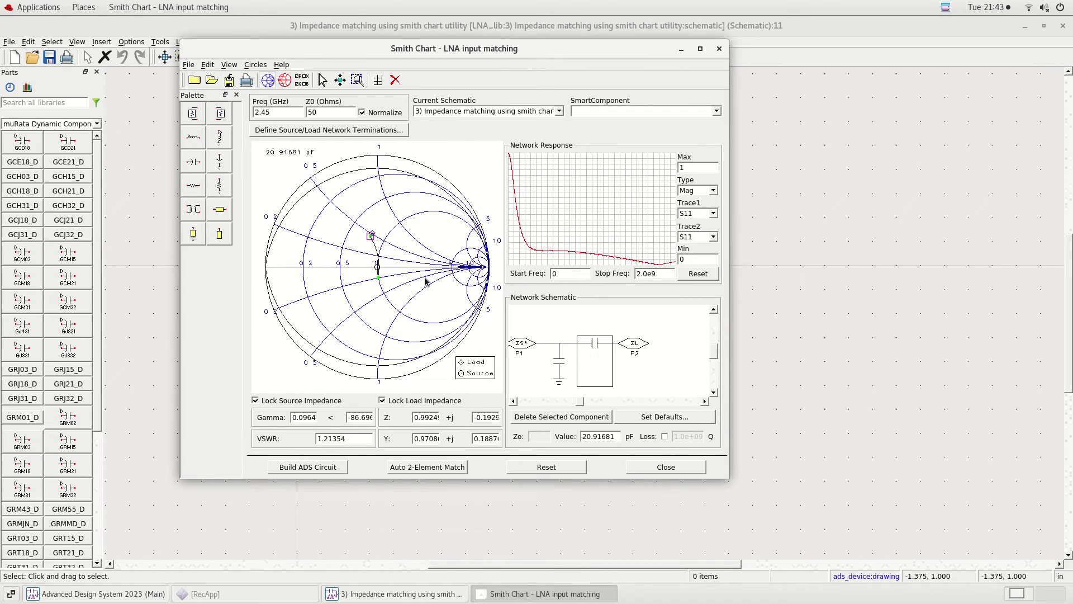
left_click(195, 141)
left_click(371, 257)
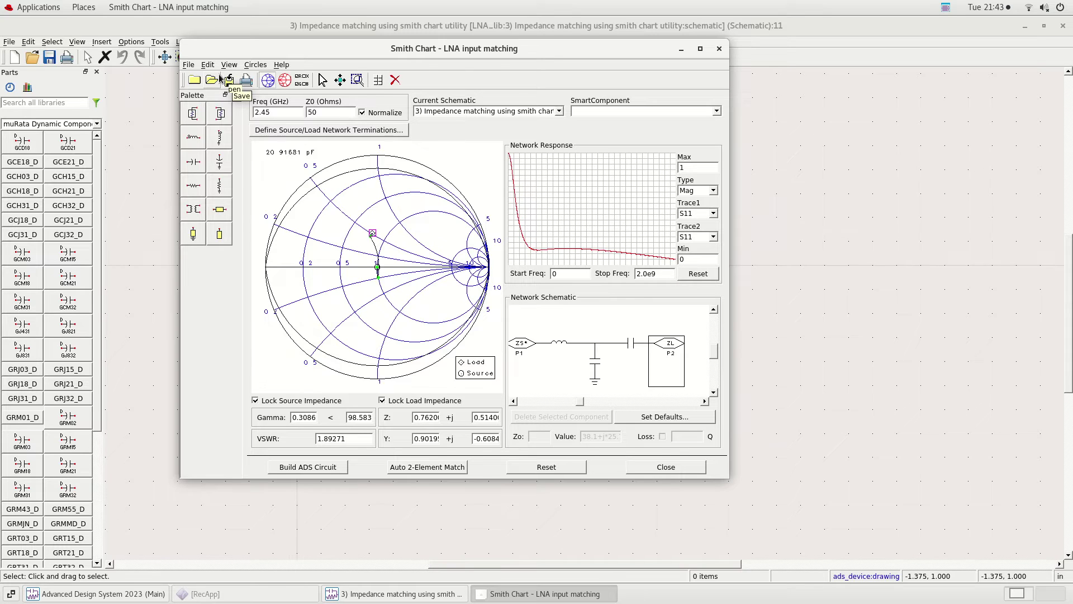
left_click(633, 360)
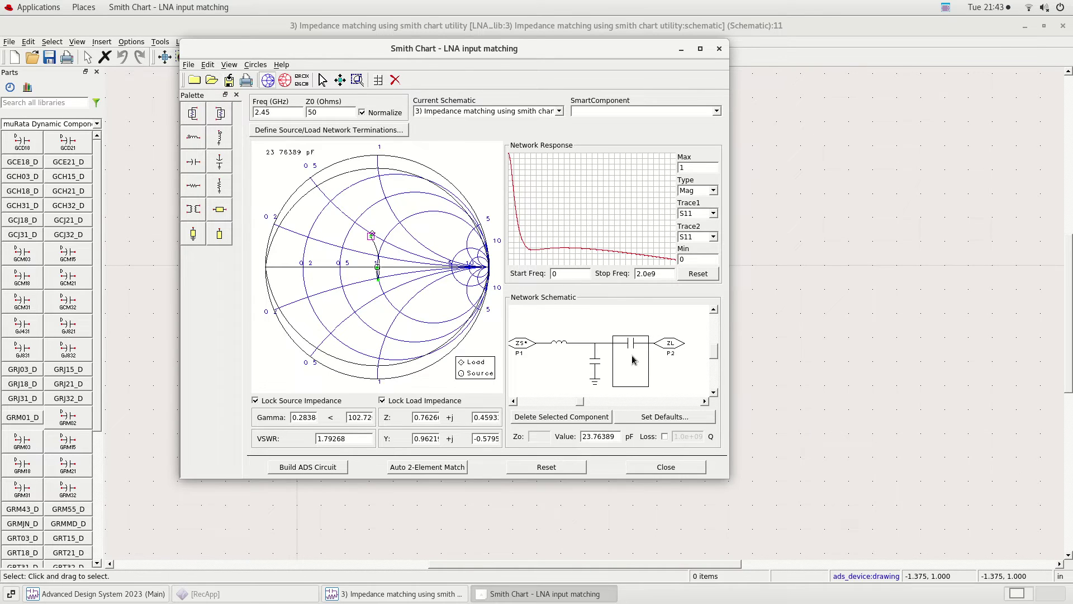
Delete the remaining matching components and unlock the load impedance.
left_click(603, 421)
left_click(603, 421)
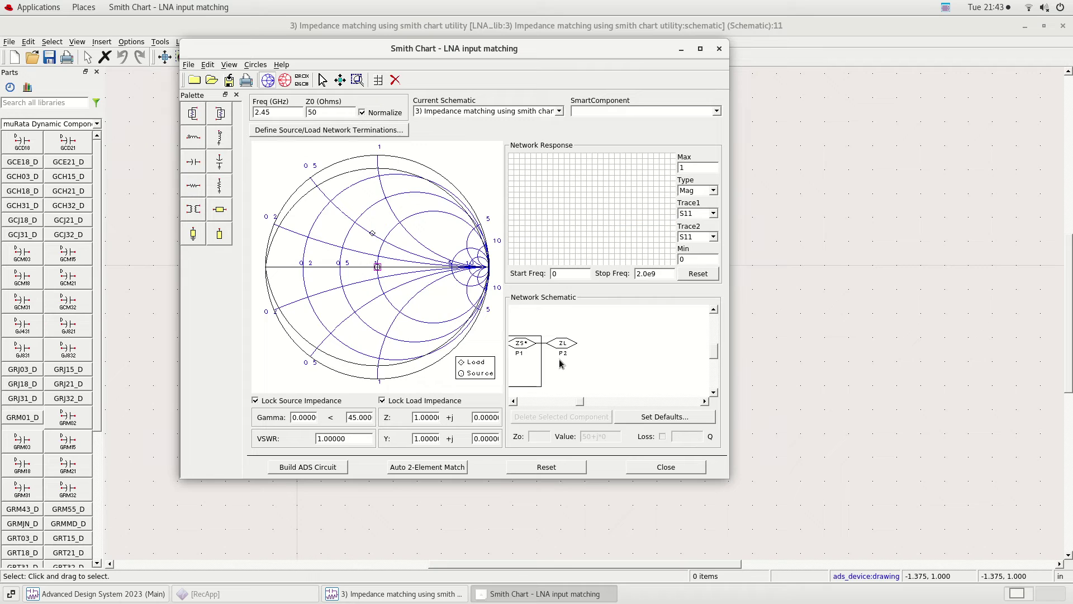
left_click(383, 400)
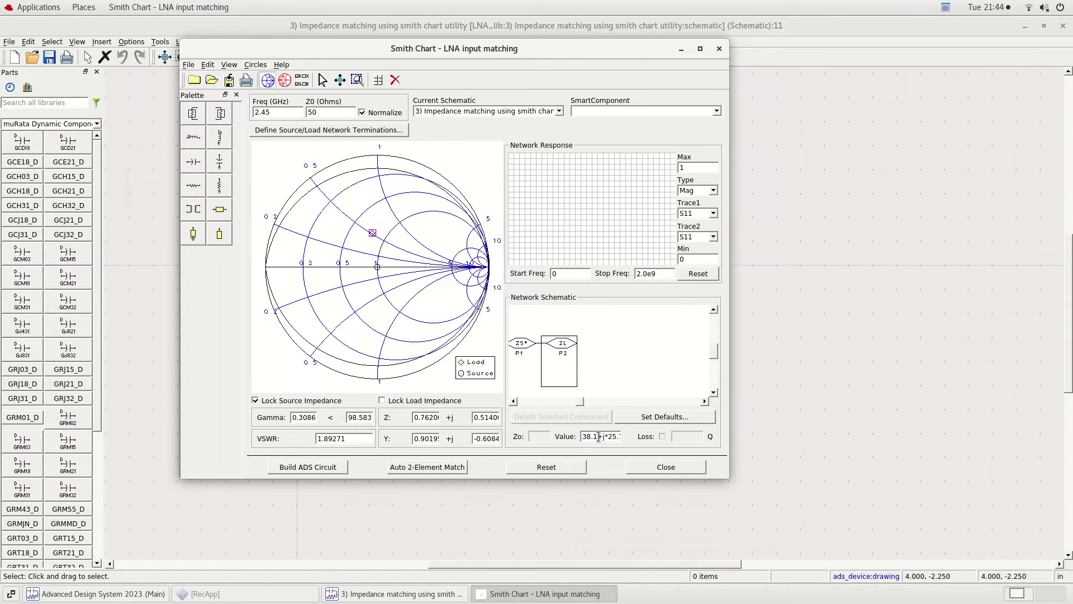
Set the load impedance to 63.9-j*8.3 and lock it again.
left_click_drag(597, 436, 570, 439)
type("63.9")
key("Delete")
type("-")
key("Delete")
key("Delete")
key("Delete")
key("Delete")
type("8.3")
key("Return")
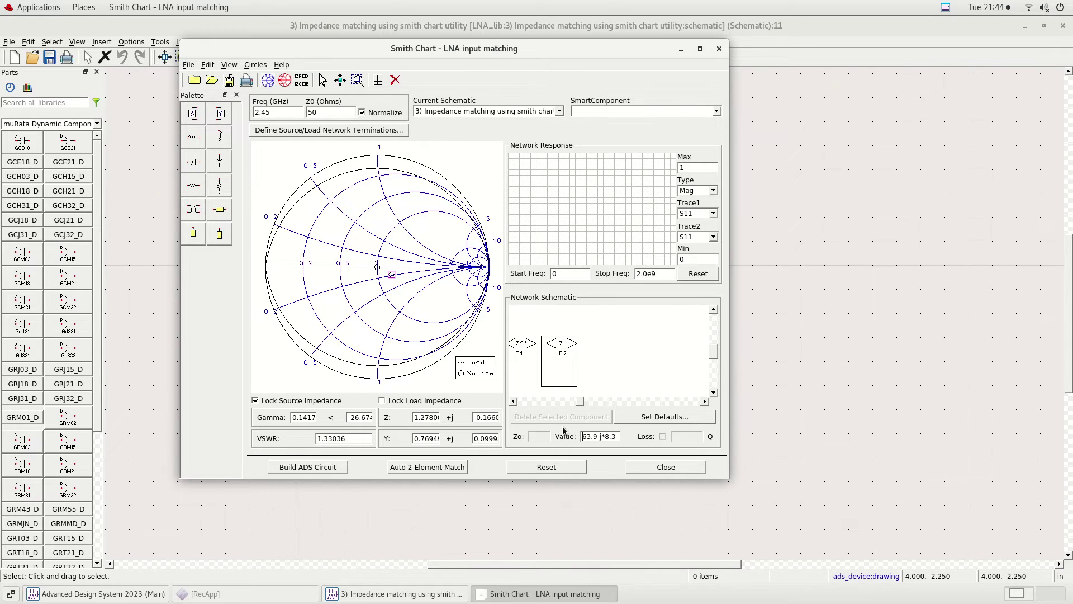
left_click(385, 401)
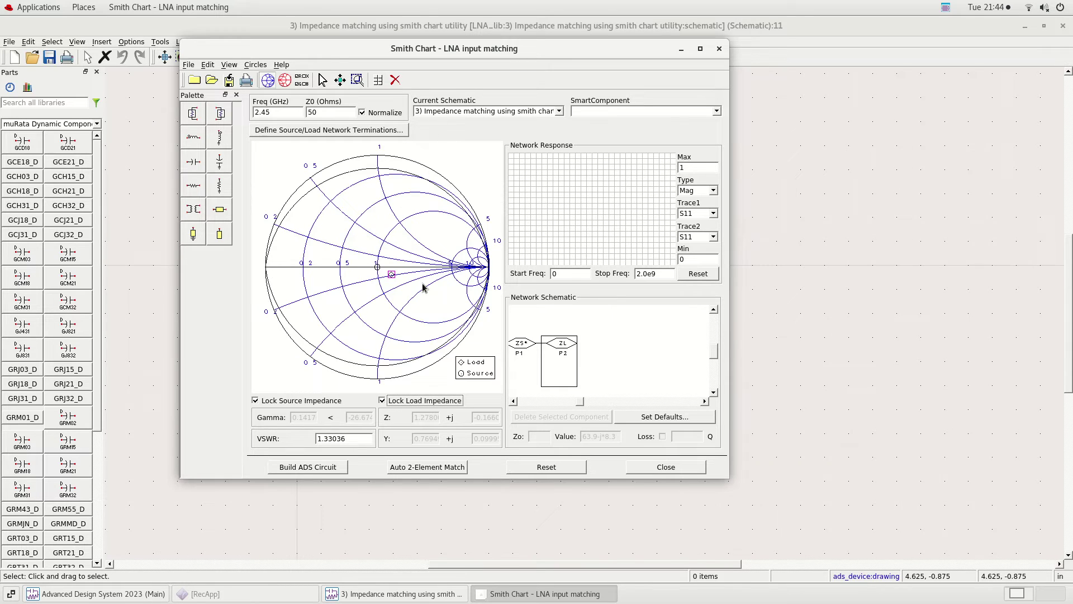
Place a series capacitor, shunt inductor and second series capacitor to match the new load.
left_click(194, 163)
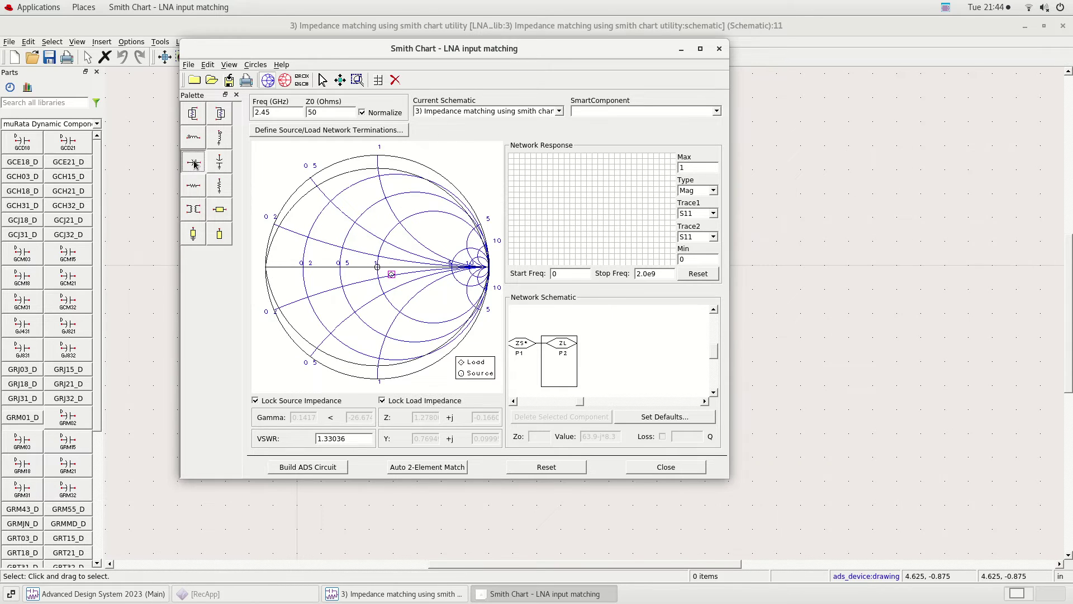
left_click(359, 304)
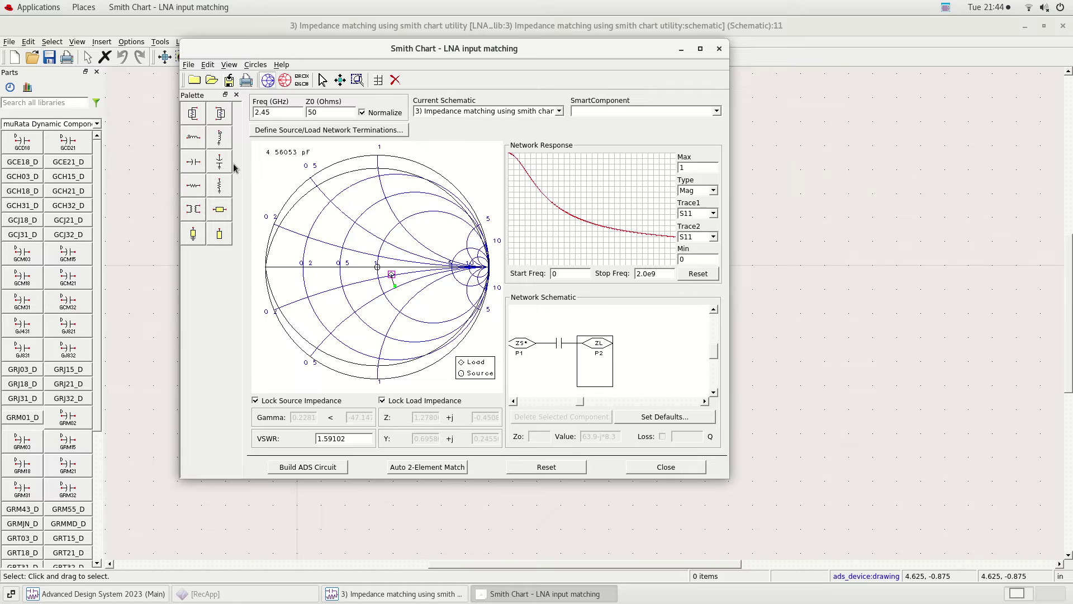
left_click(219, 137)
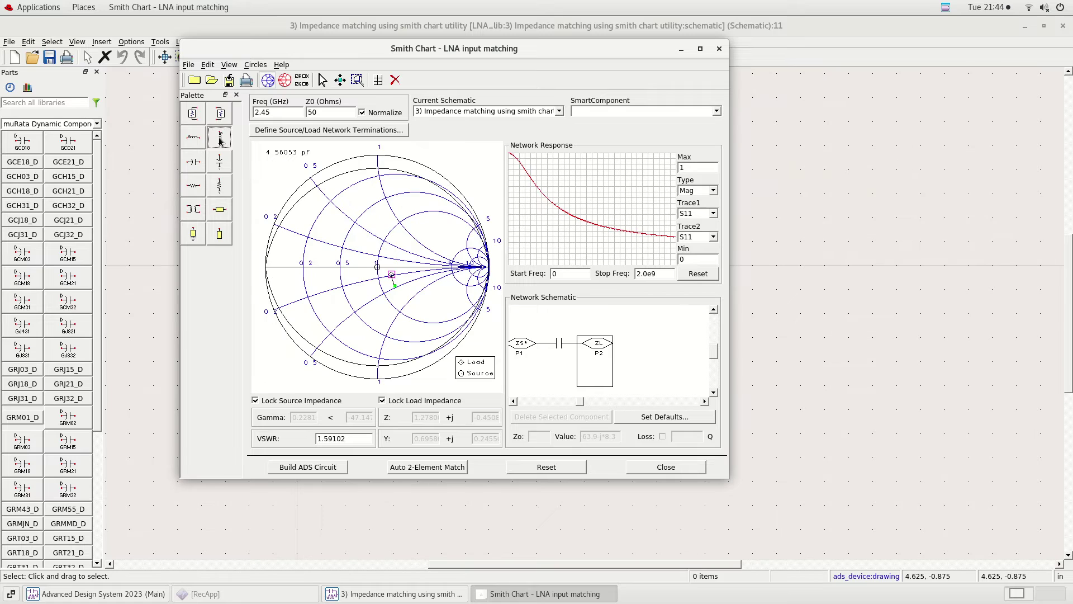
left_click(372, 249)
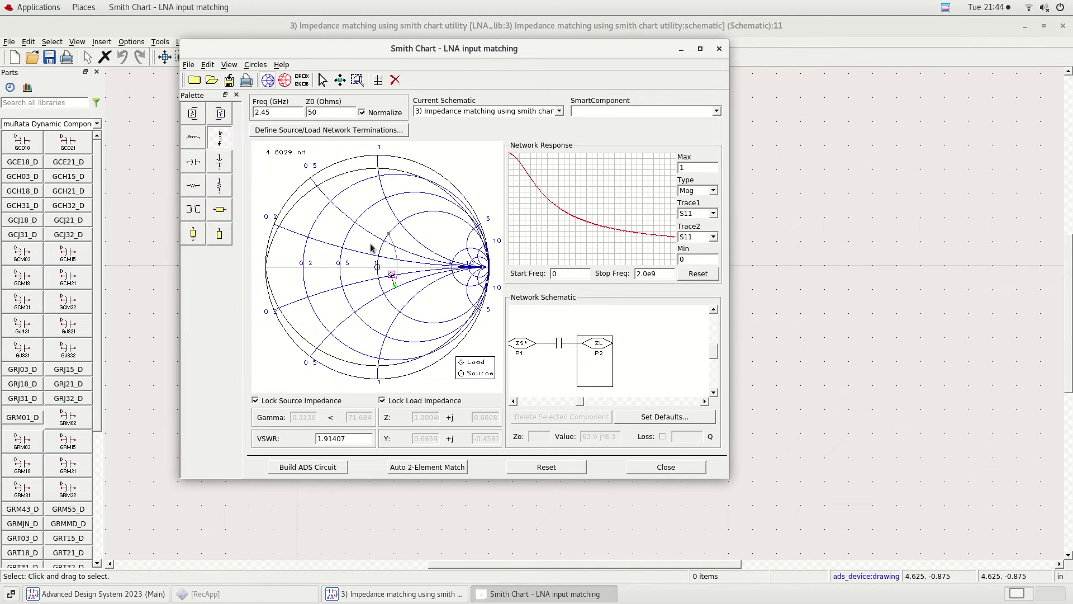
left_click(194, 162)
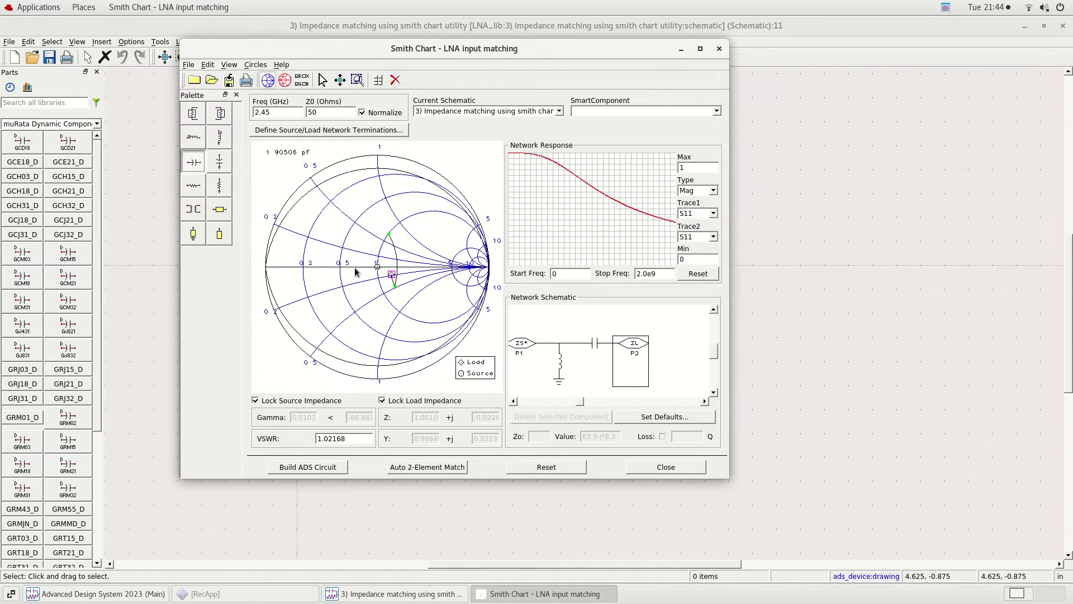
left_click(595, 367)
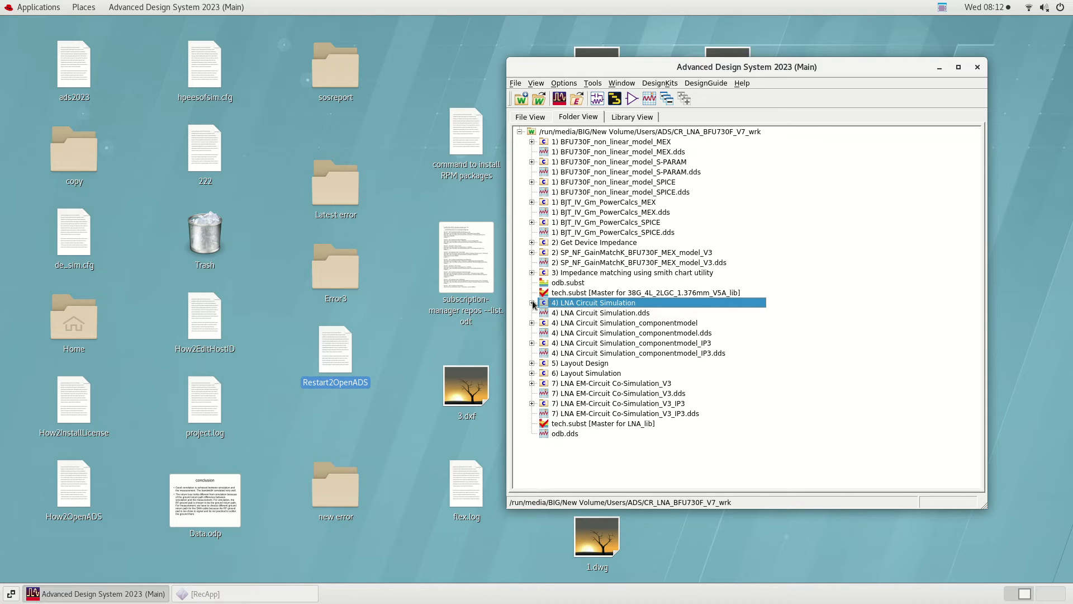
Open the 4) LNA Circuit Simulation schematic and run its simulation.
left_click(532, 303)
left_click(579, 313)
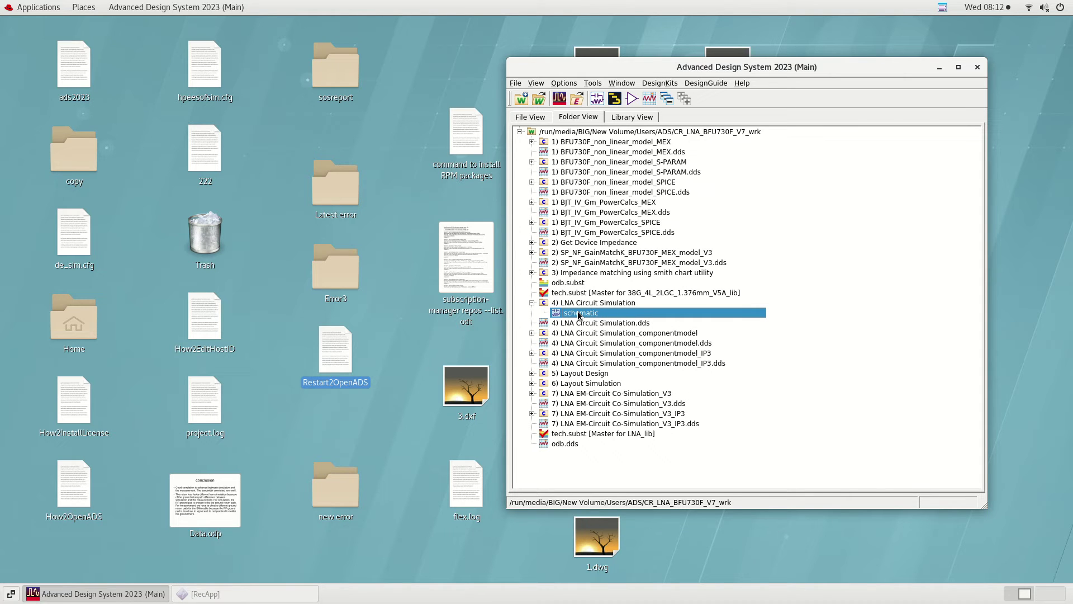
double_click(579, 313)
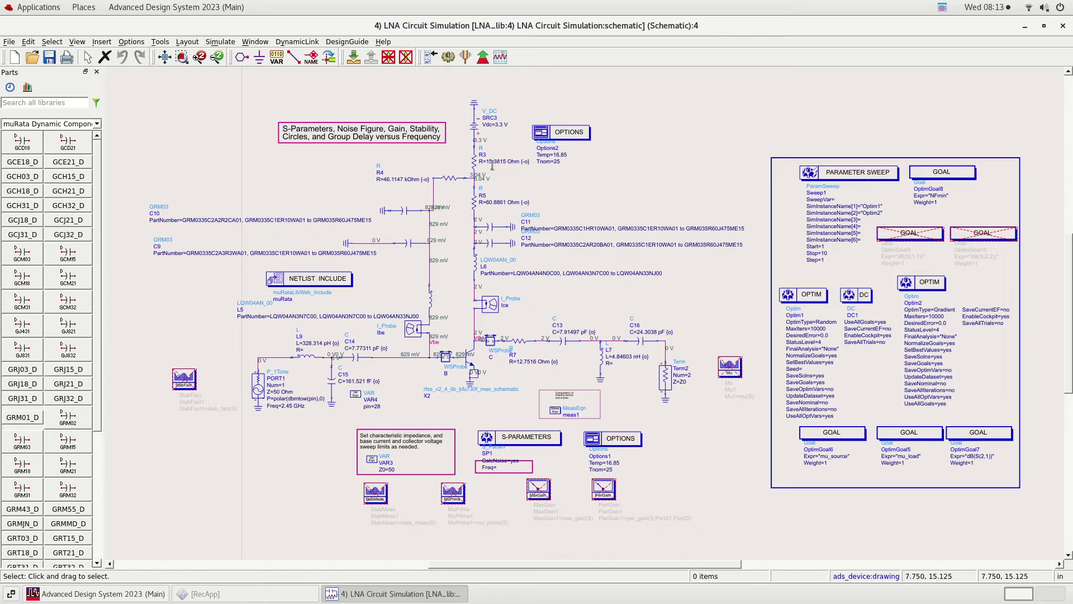
left_click(448, 56)
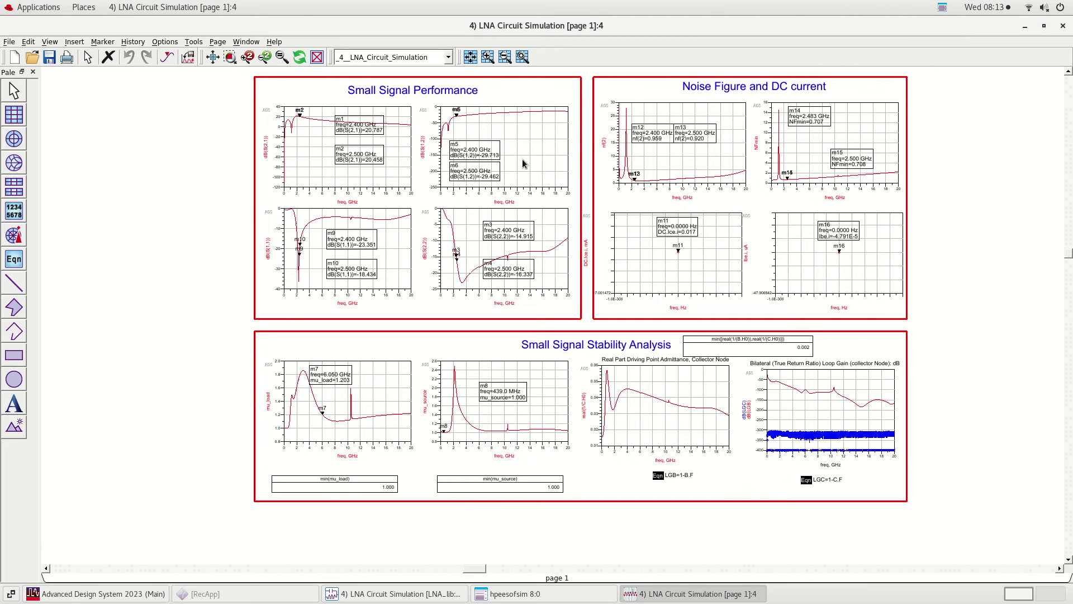
Zoom into the Small Signal Performance S-parameter plots in the Data Display.
scroll(441, 139, "up", 1)
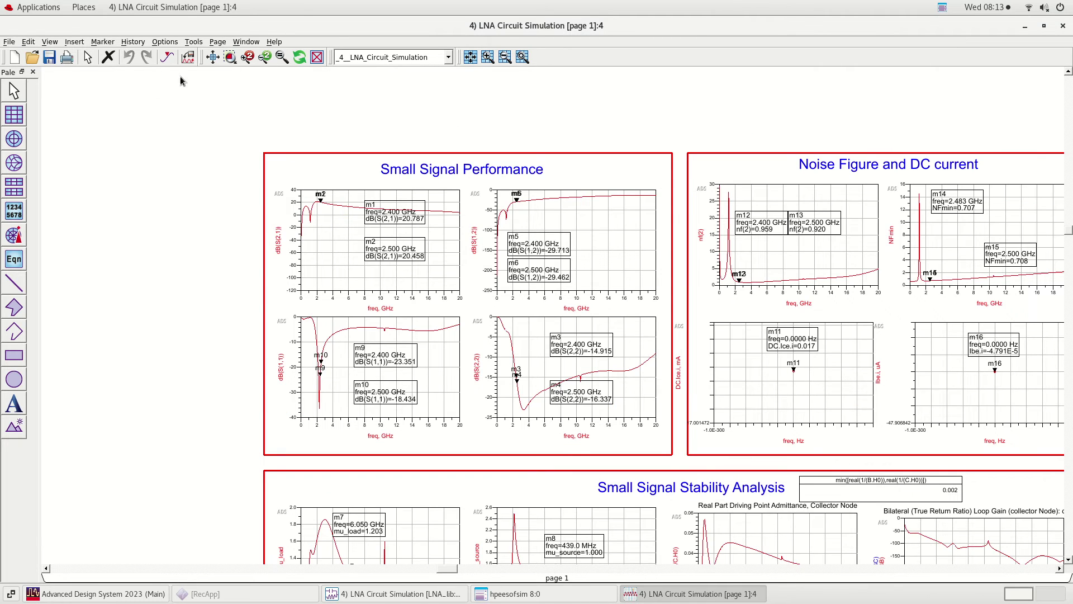
left_click(230, 57)
left_click_drag(259, 147, 681, 474)
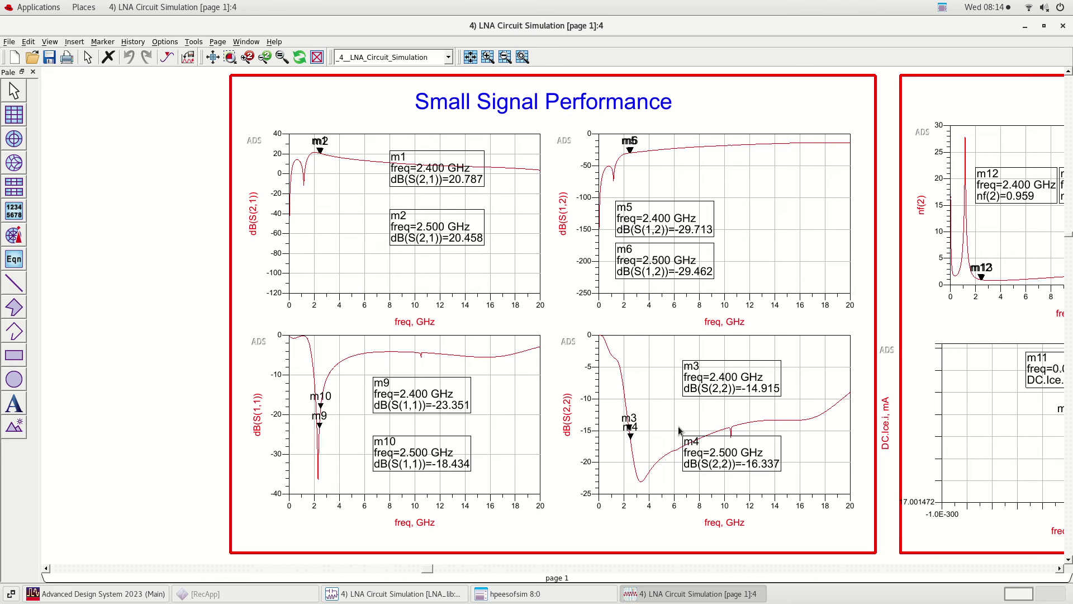
scroll(710, 405, "down", 3)
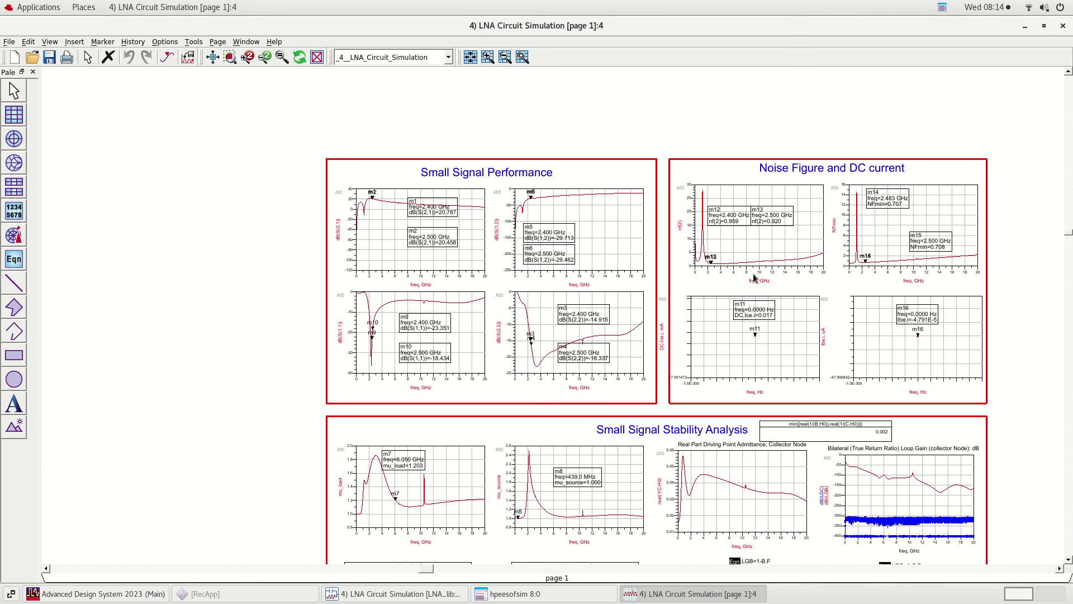
scroll(596, 303, "up", 2)
scroll(596, 303, "up", 1)
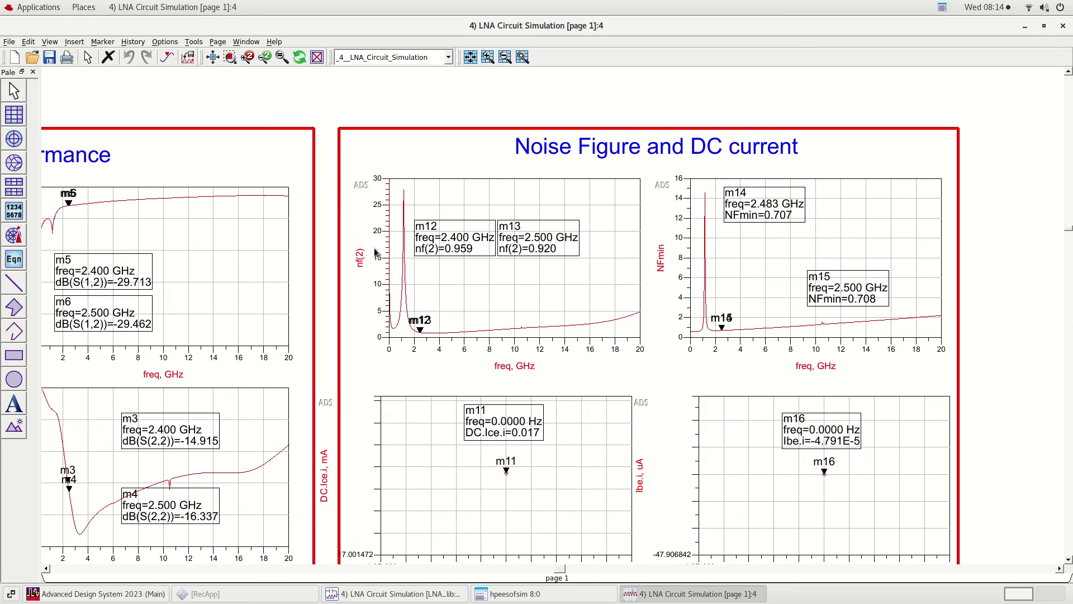
scroll(542, 324, "down", 2)
scroll(542, 324, "up", 2)
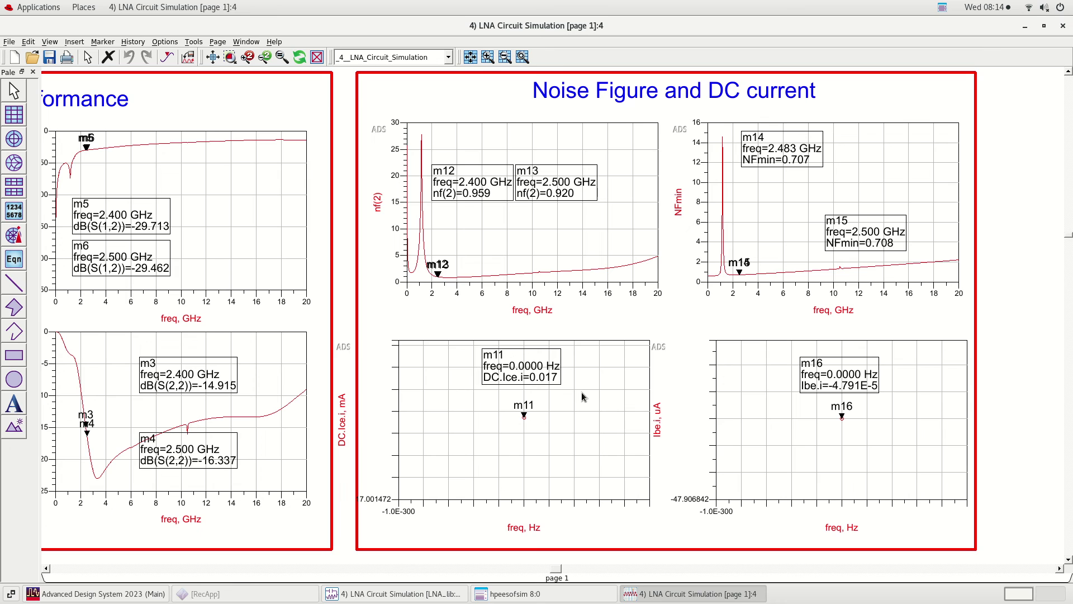
scroll(562, 363, "down", 3)
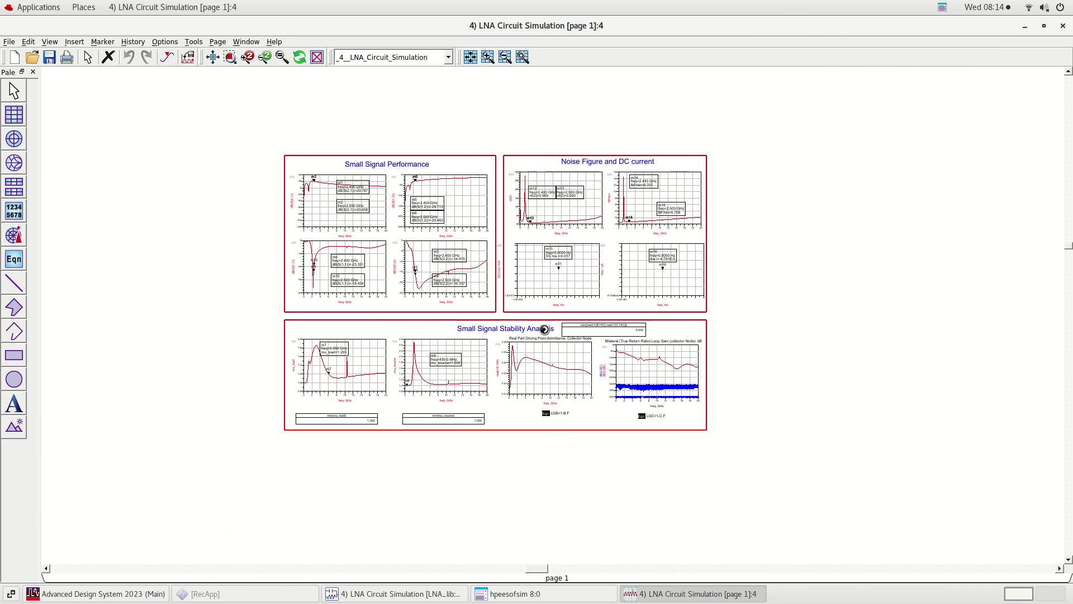
Zoom in on the Small Signal Stability Analysis frame to read the mu_load and mu_source plots.
scroll(519, 357, "up", 1)
scroll(519, 357, "up", 2)
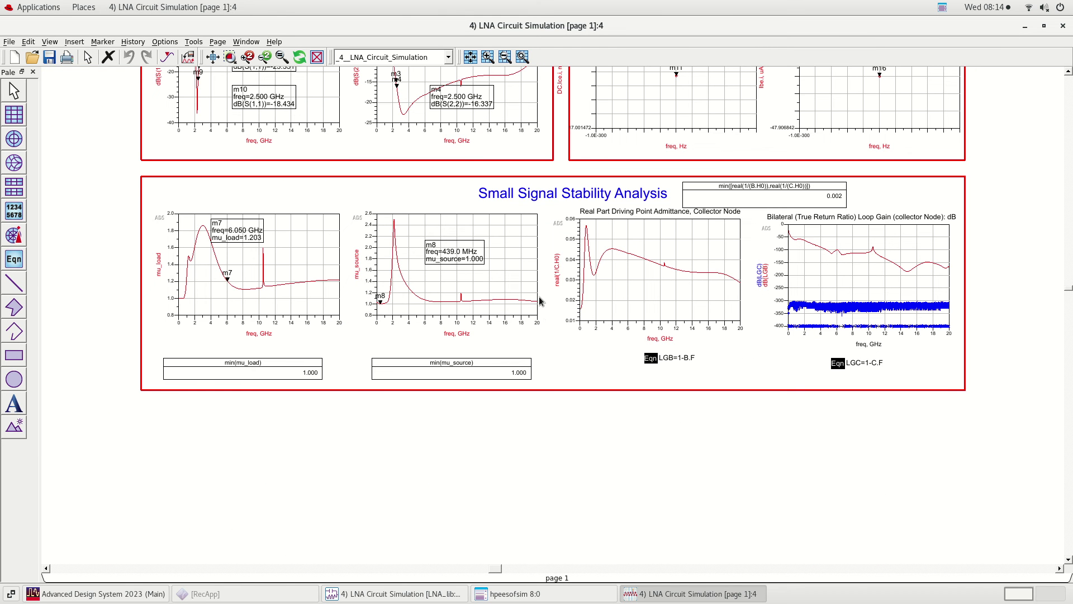